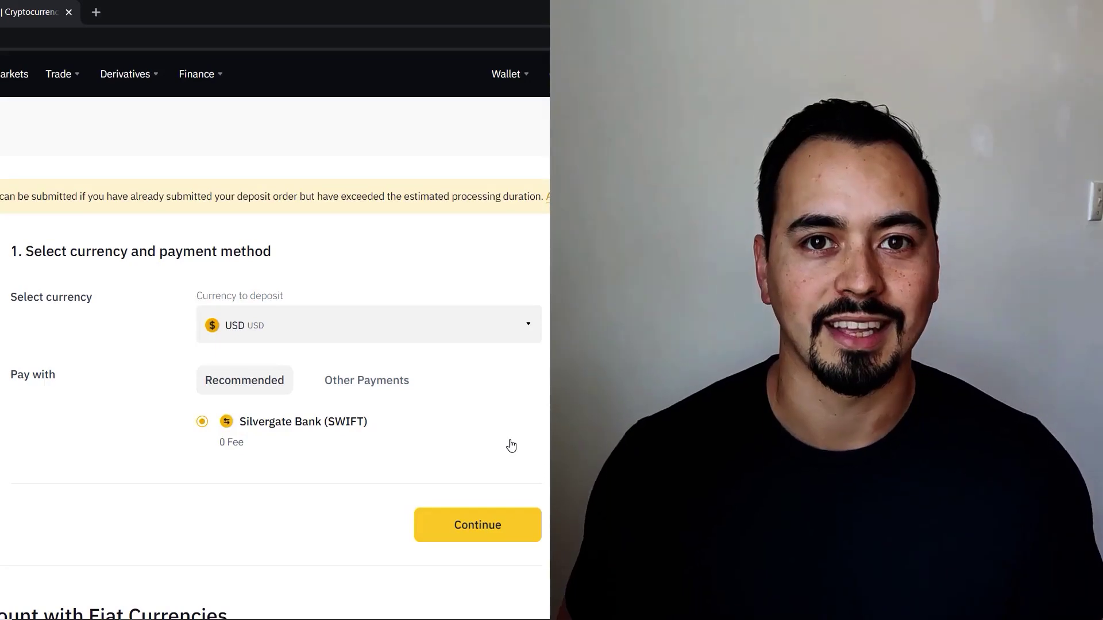
Step: Submit a 1,000 USD Silvergate Bank (SWIFT) deposit and accept the notes to reach the bank details
click(493, 524)
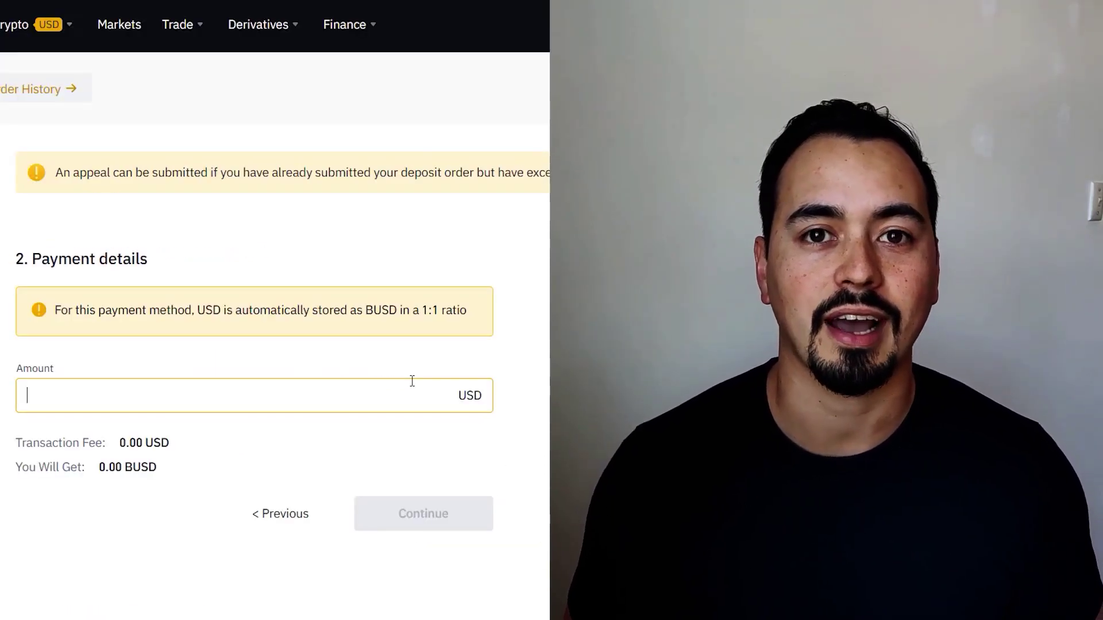
text(1000)
click(412, 533)
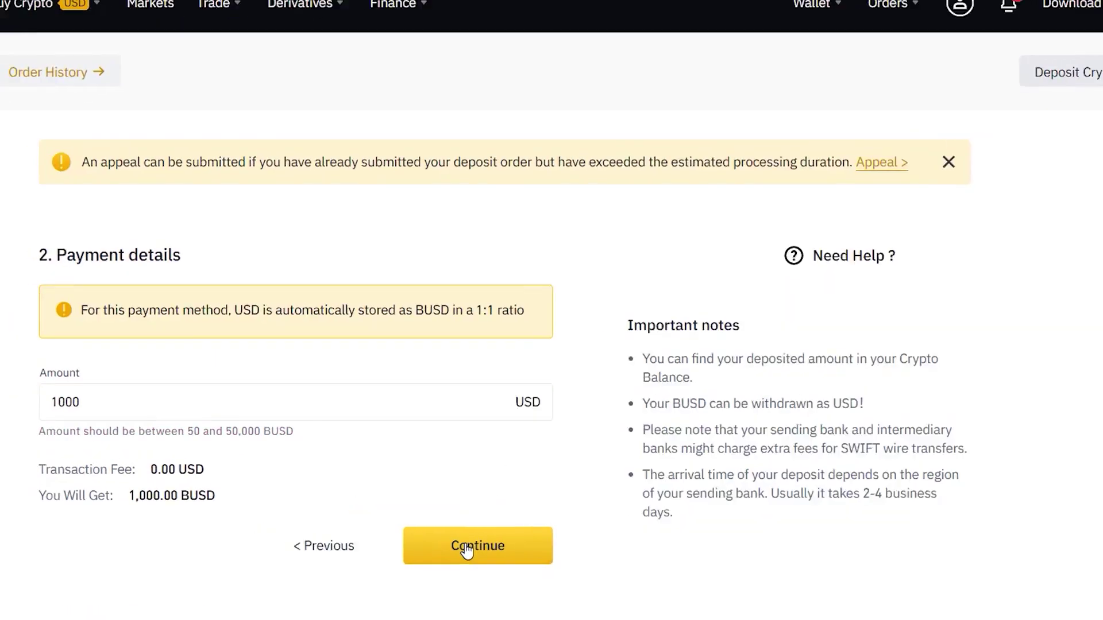
click(597, 499)
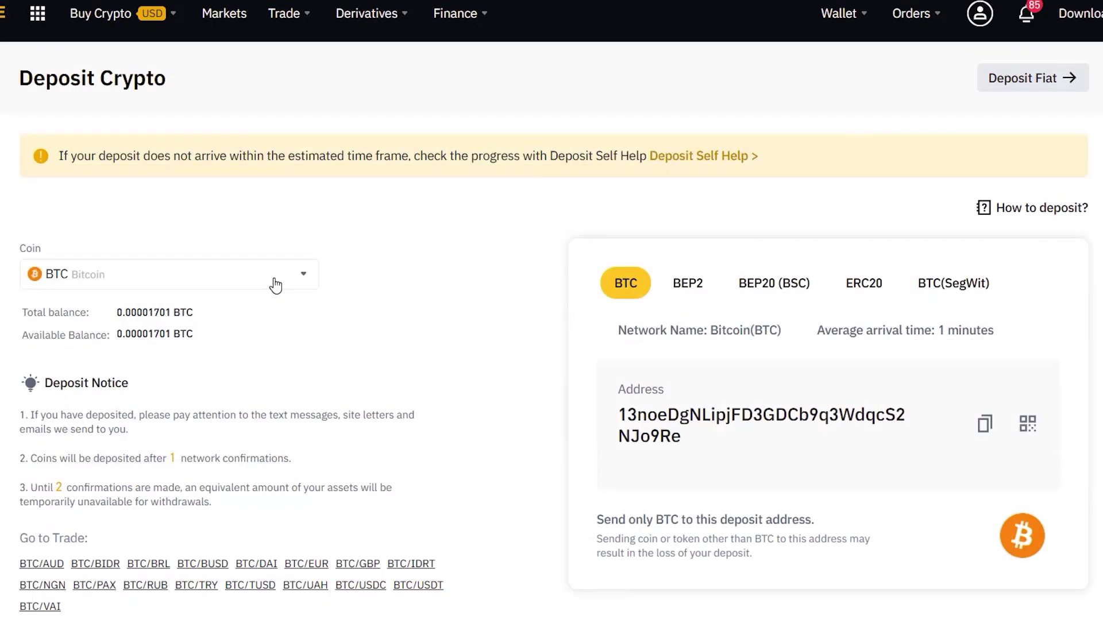
Step: Search the deposit coin list and paste the BTC address into the wallet address field
click(275, 285)
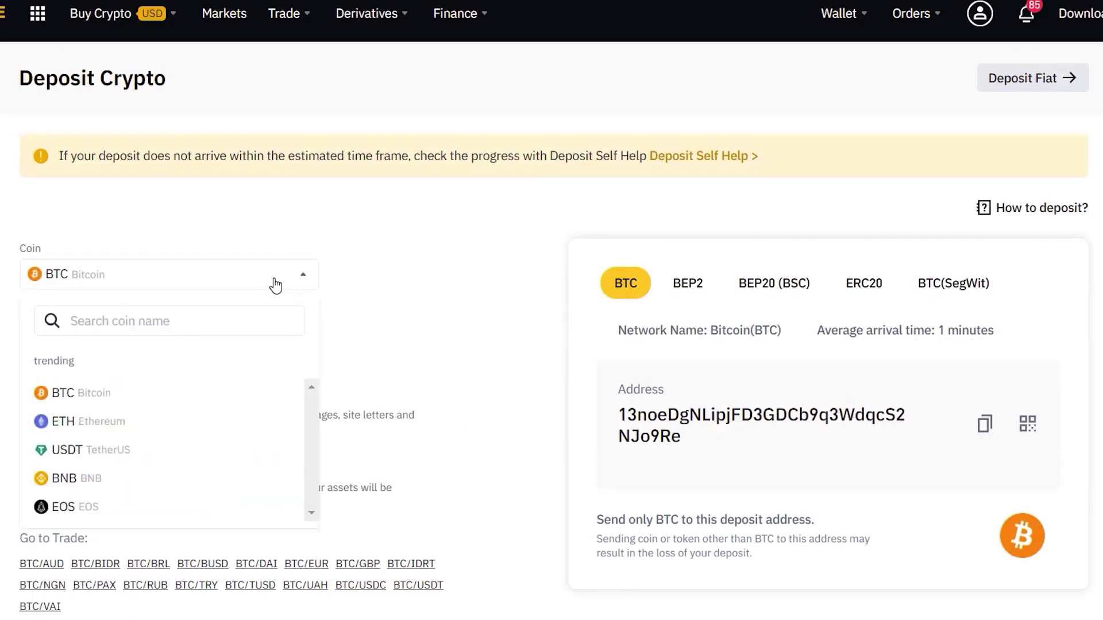
click(218, 317)
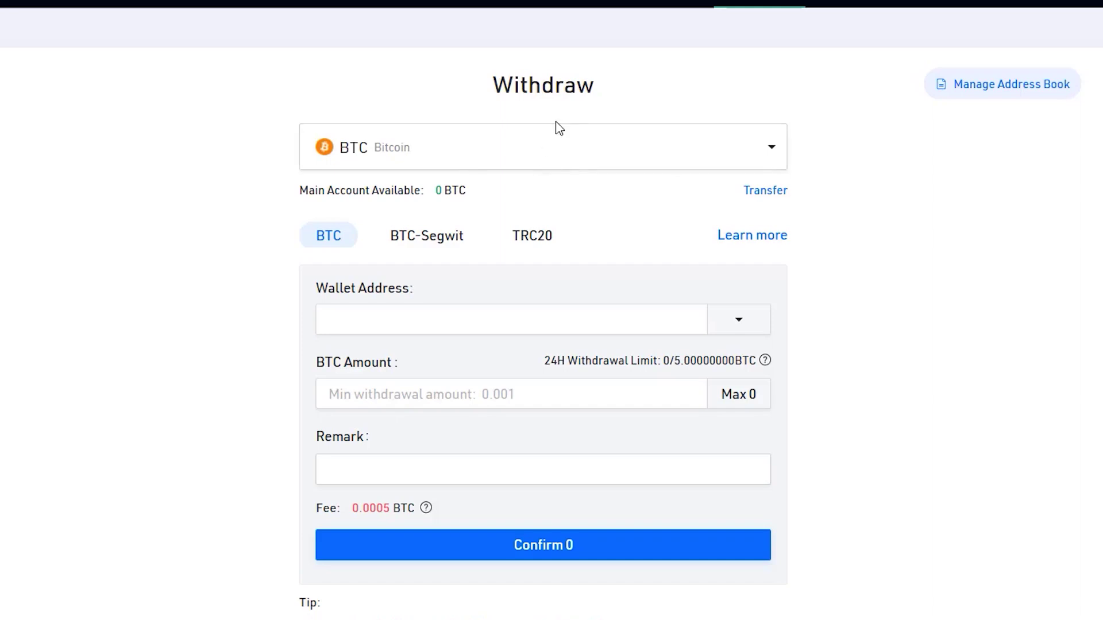
right_click(394, 319)
click(436, 2)
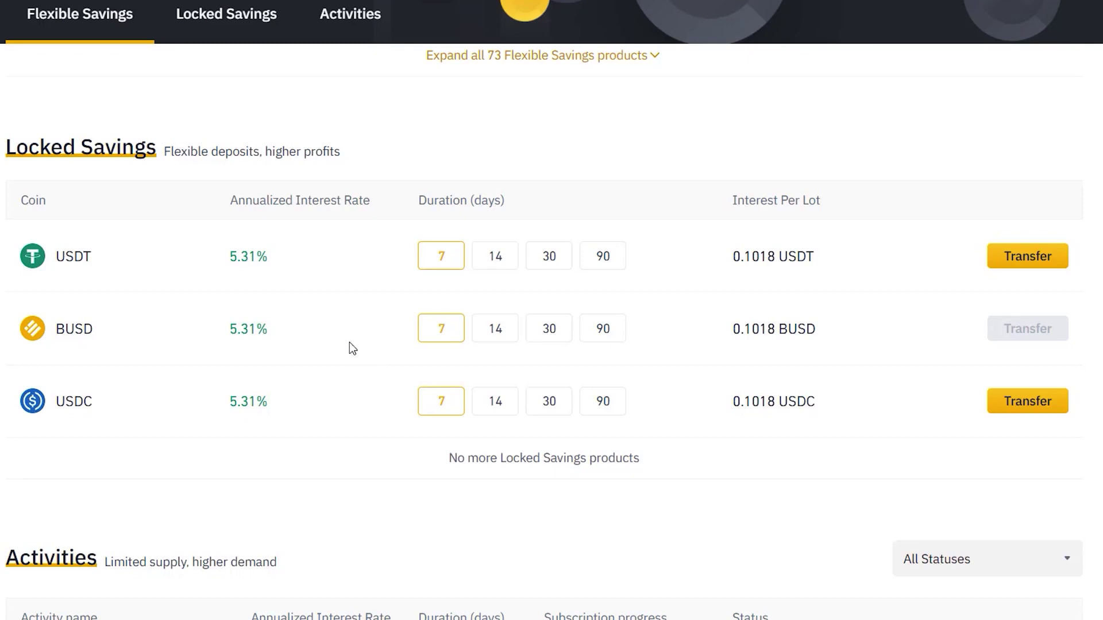
Step: Compare the BUSD locked savings terms of 14, 30 and 90 days
click(494, 336)
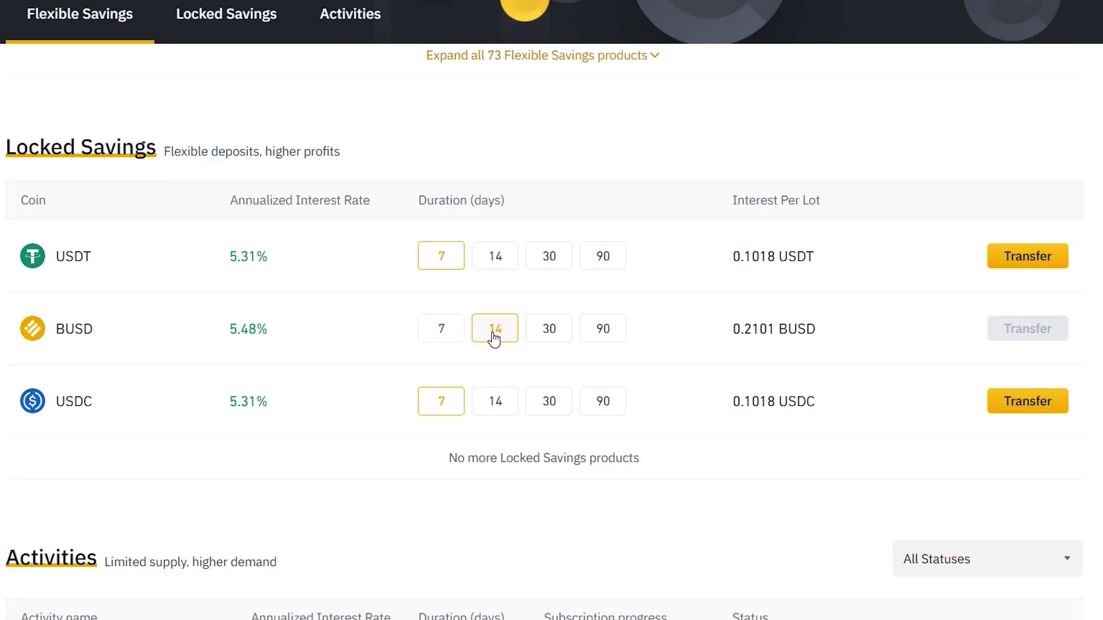
click(546, 339)
click(592, 336)
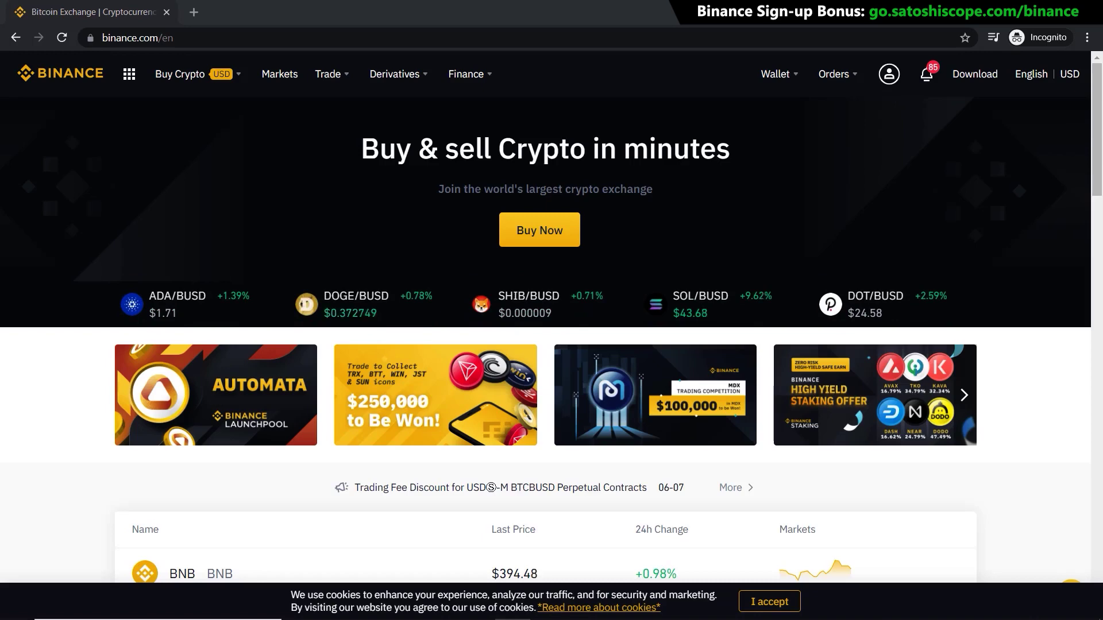
Step: Go to Wallet > Overview and bring up the Deposit Funds options
mouse_move(792, 83)
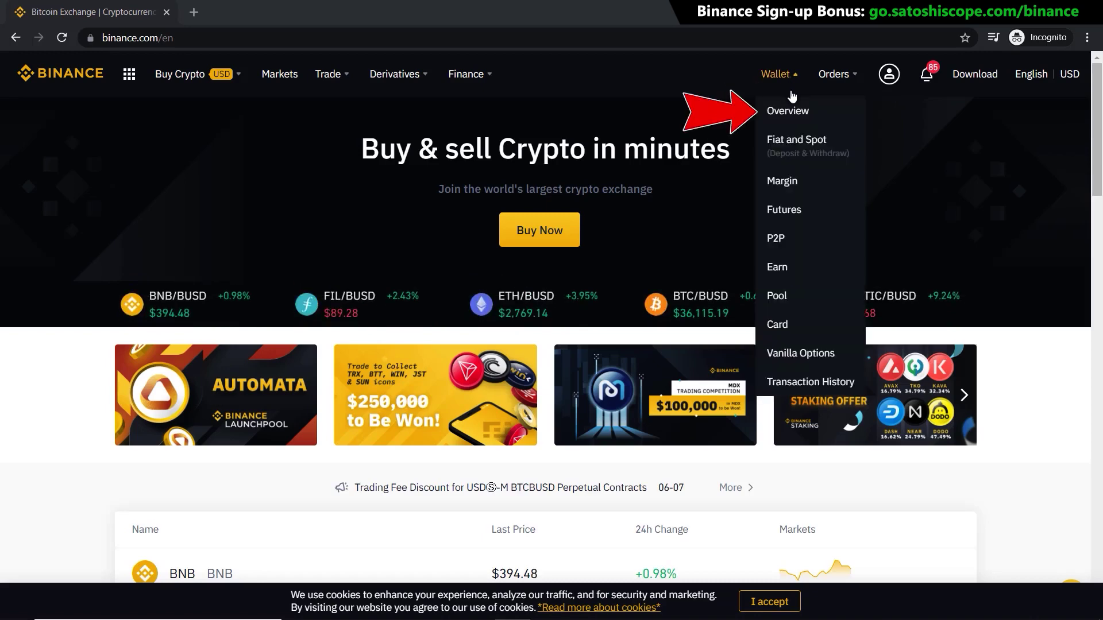
click(787, 110)
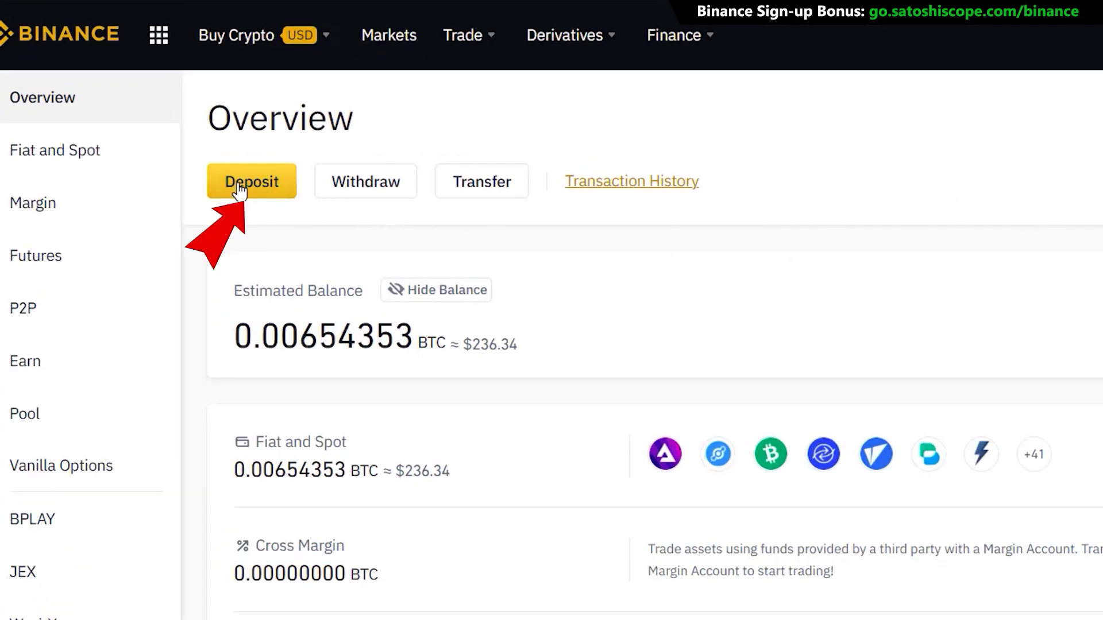
click(249, 185)
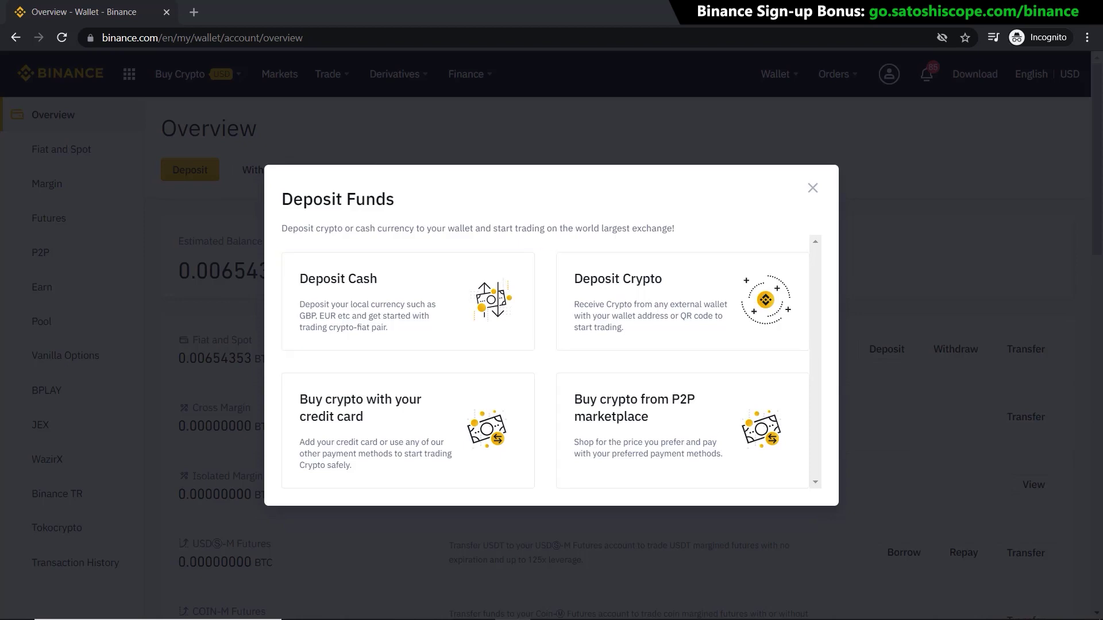
Step: Choose Deposit Crypto to show the BTC deposit address on the Bitcoin network
click(657, 296)
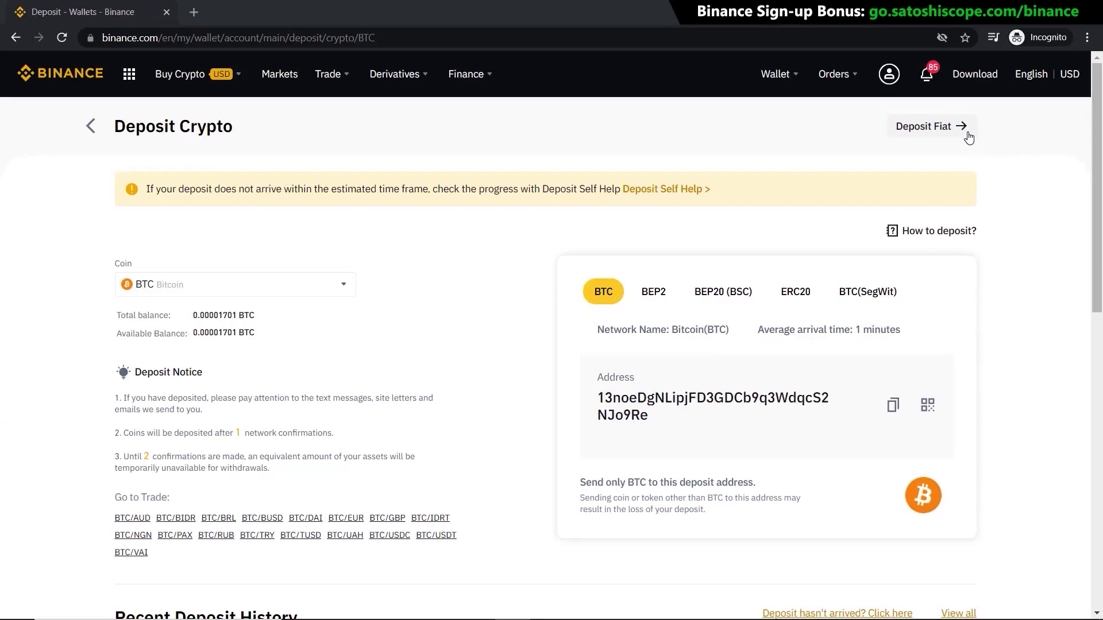
click(958, 134)
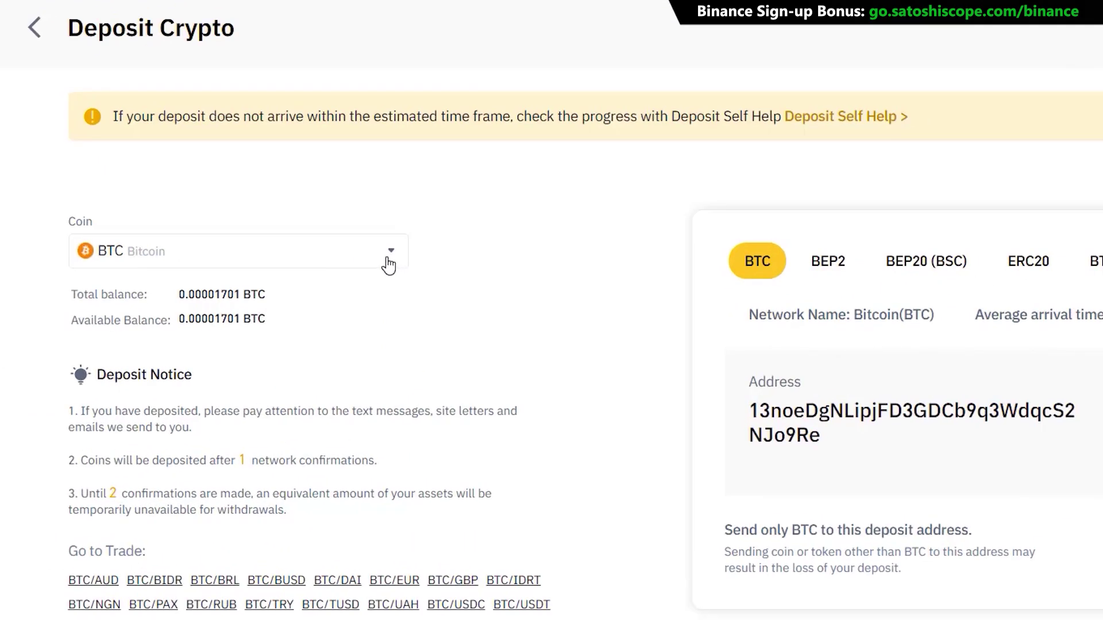
click(360, 264)
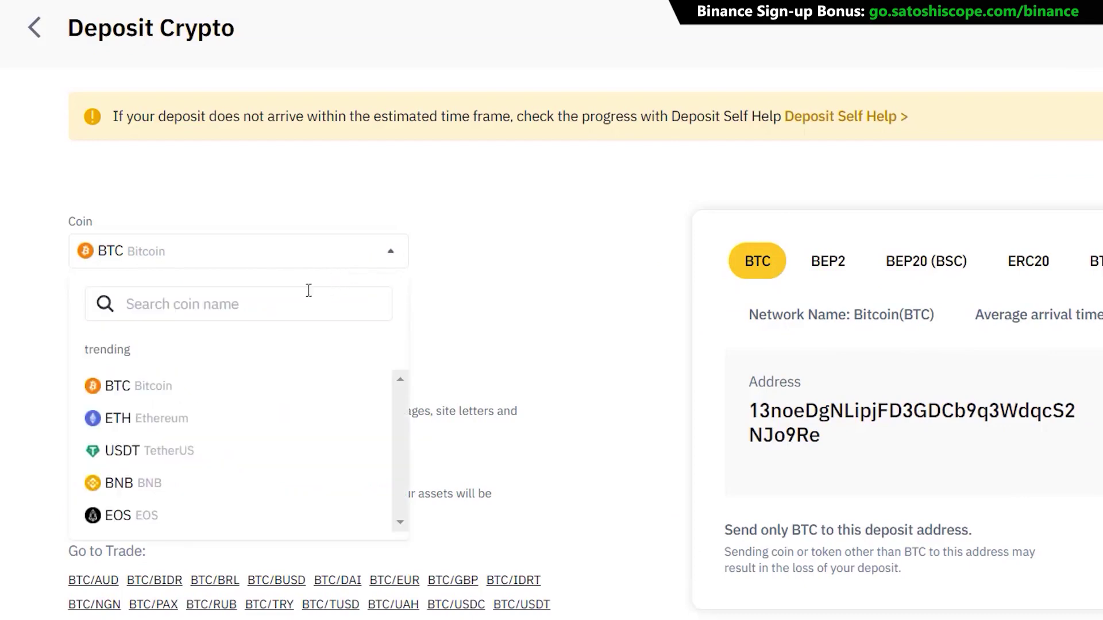
click(296, 304)
text(eth)
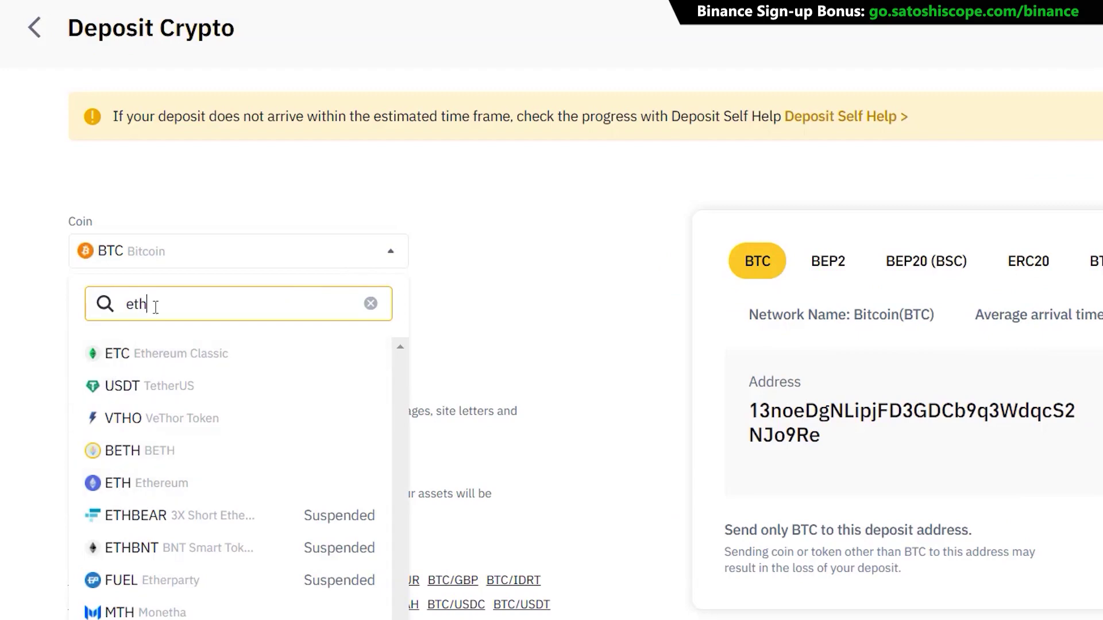
drag(154, 305, 126, 306)
text(cardano)
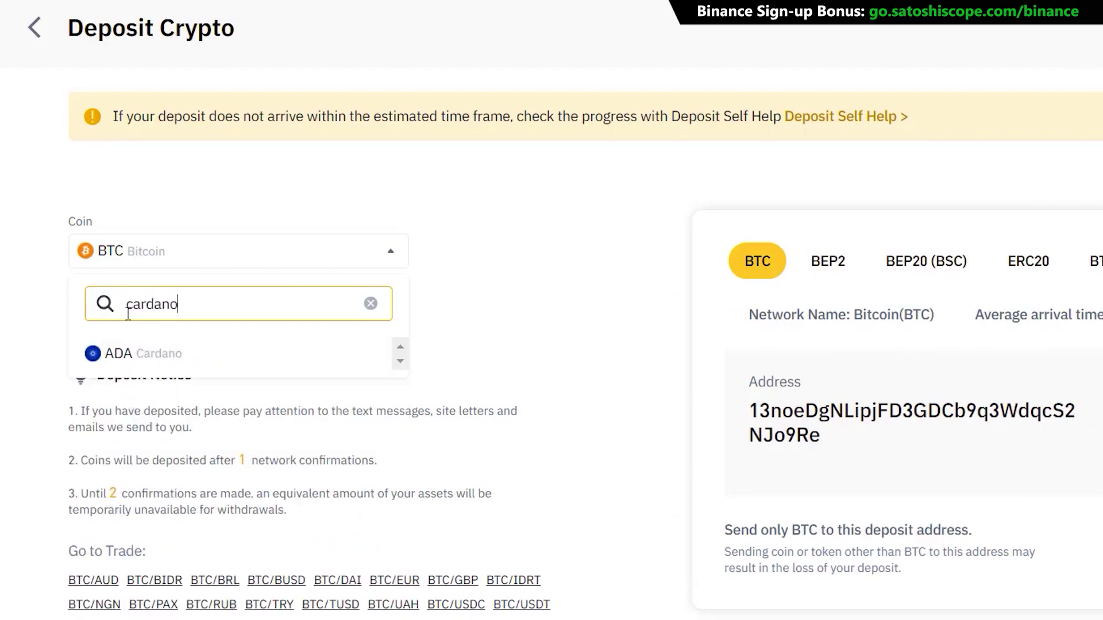
click(370, 303)
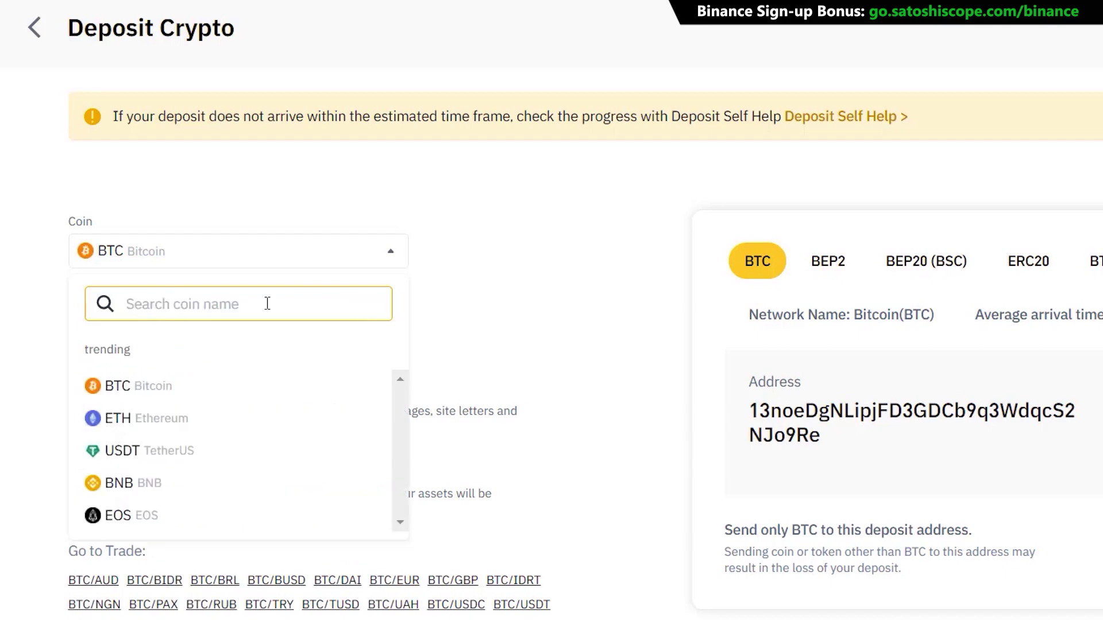
click(138, 388)
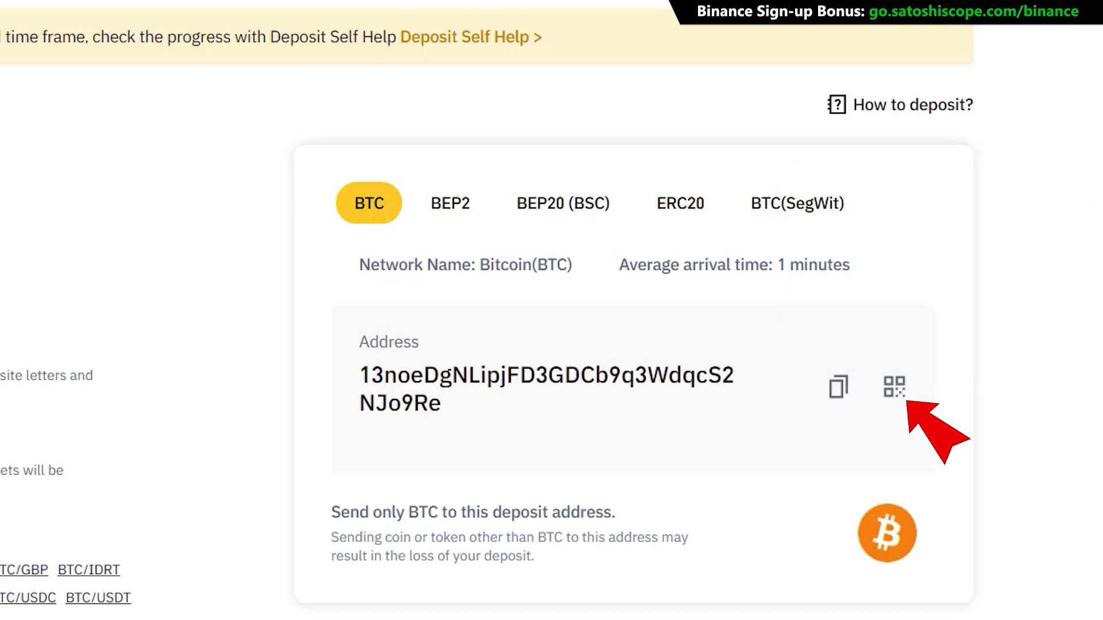
mouse_move(899, 392)
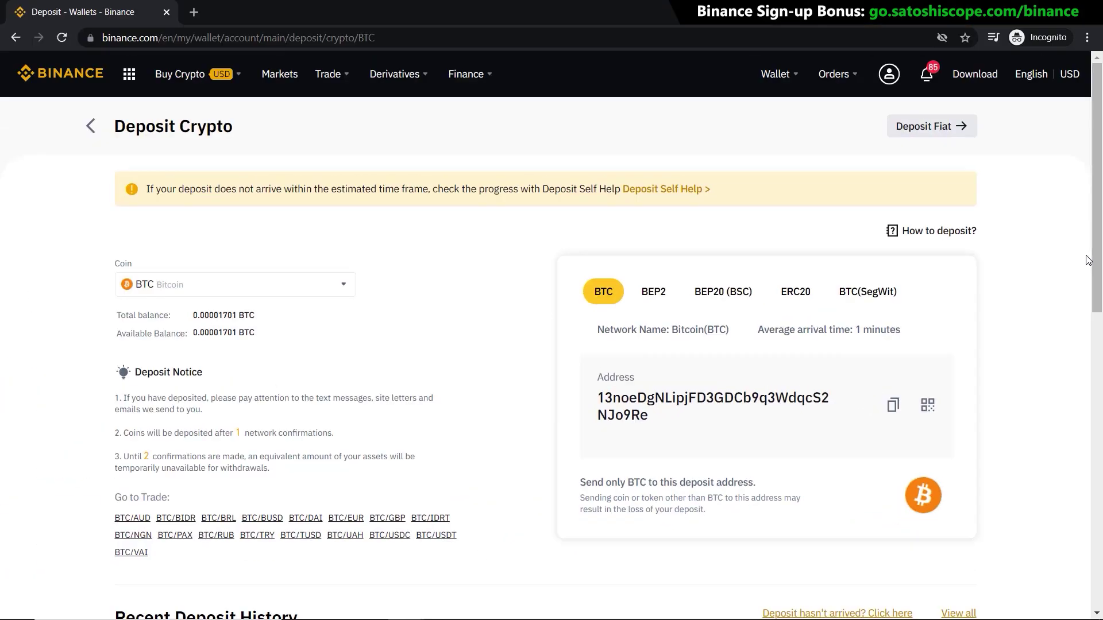
Step: Copy the Binance BTC deposit address and paste it into the KuCoin withdrawal wallet address
click(893, 409)
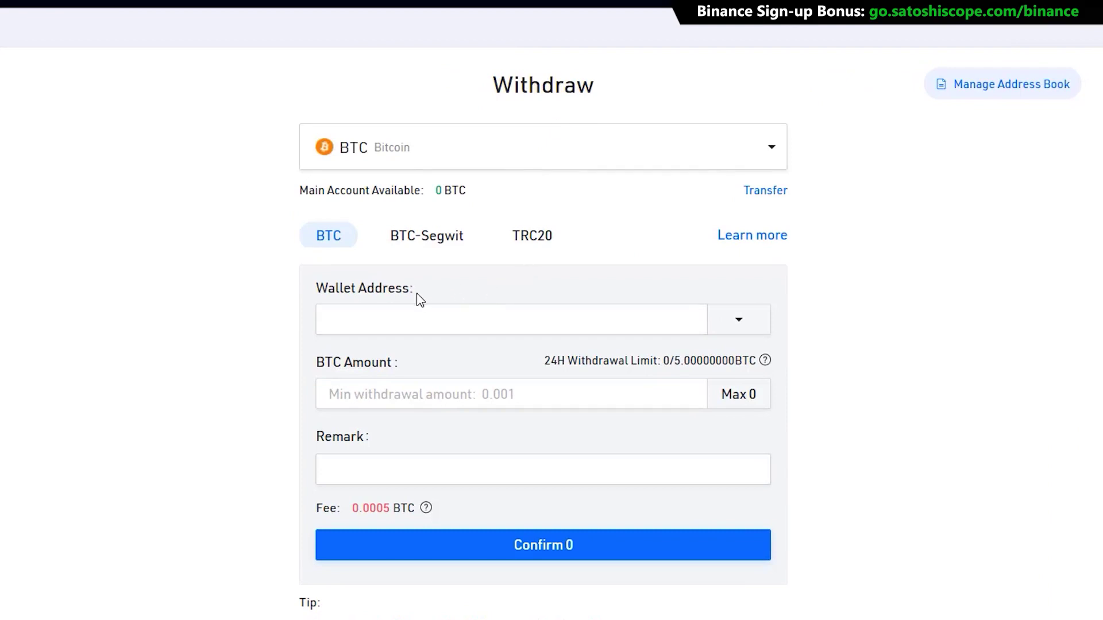
click(386, 324)
right_click(387, 322)
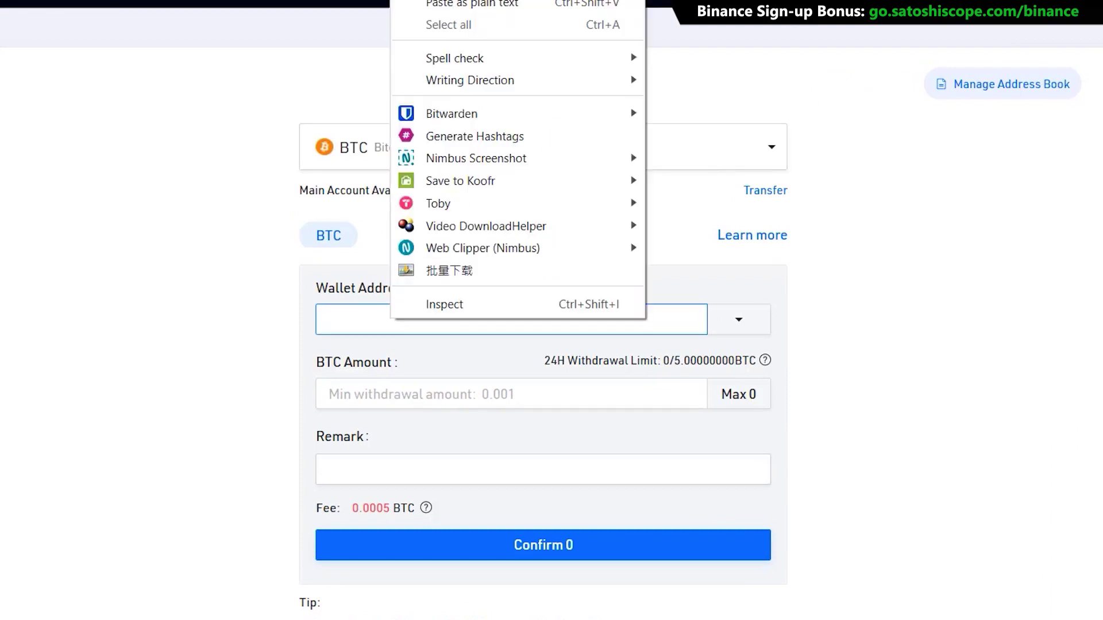
key(ctrl+v)
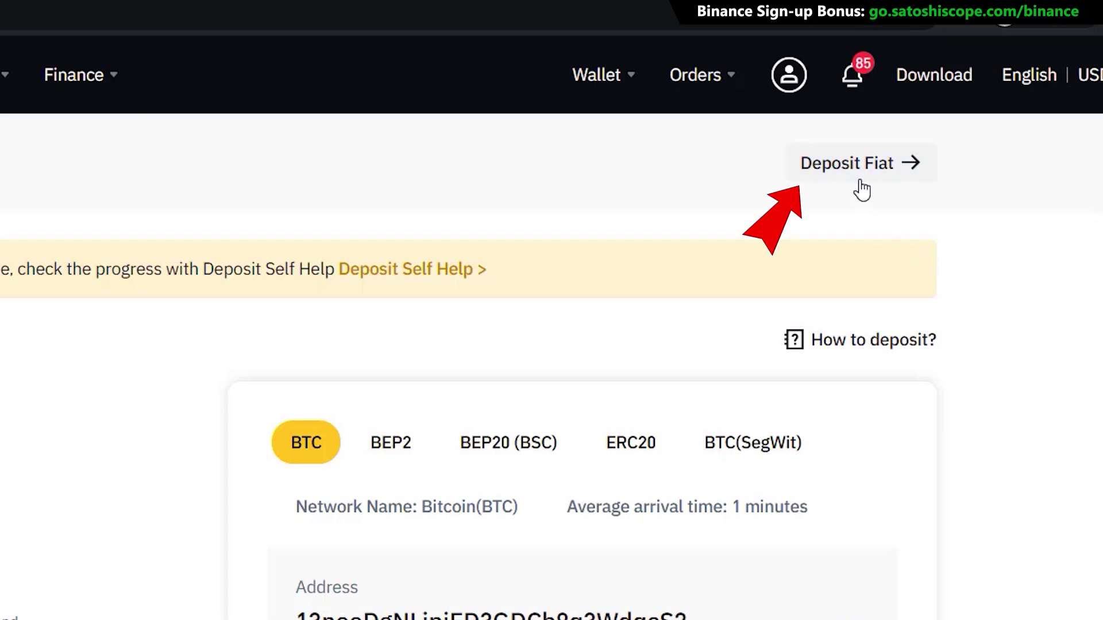
Step: Switch to Deposit Fiat and pick USD, found by searching 'usd', as the deposit currency
click(862, 180)
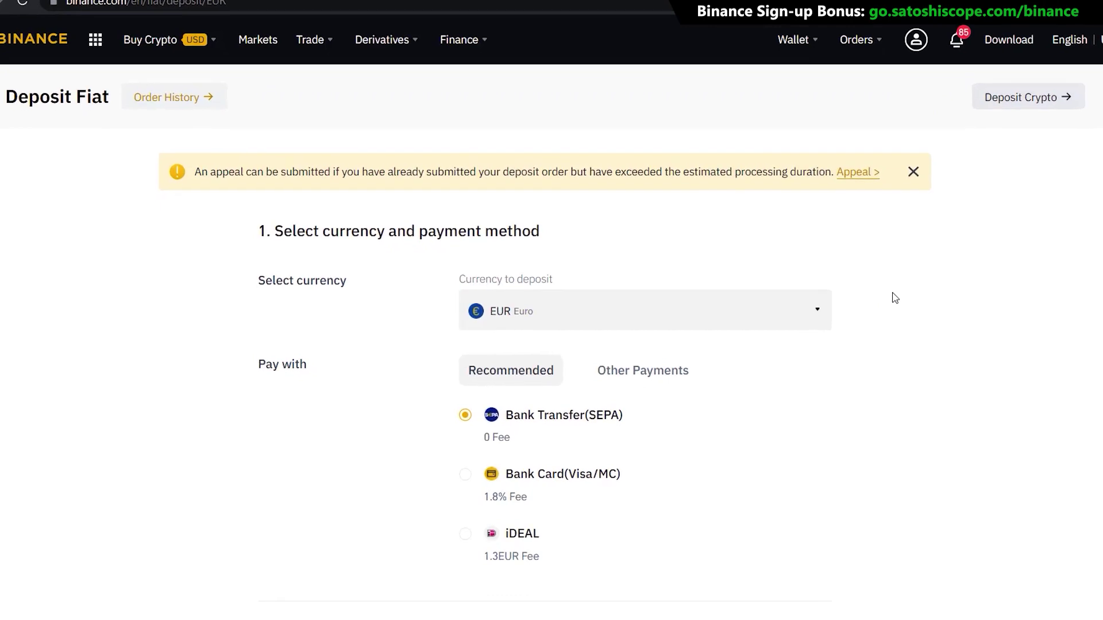
click(756, 311)
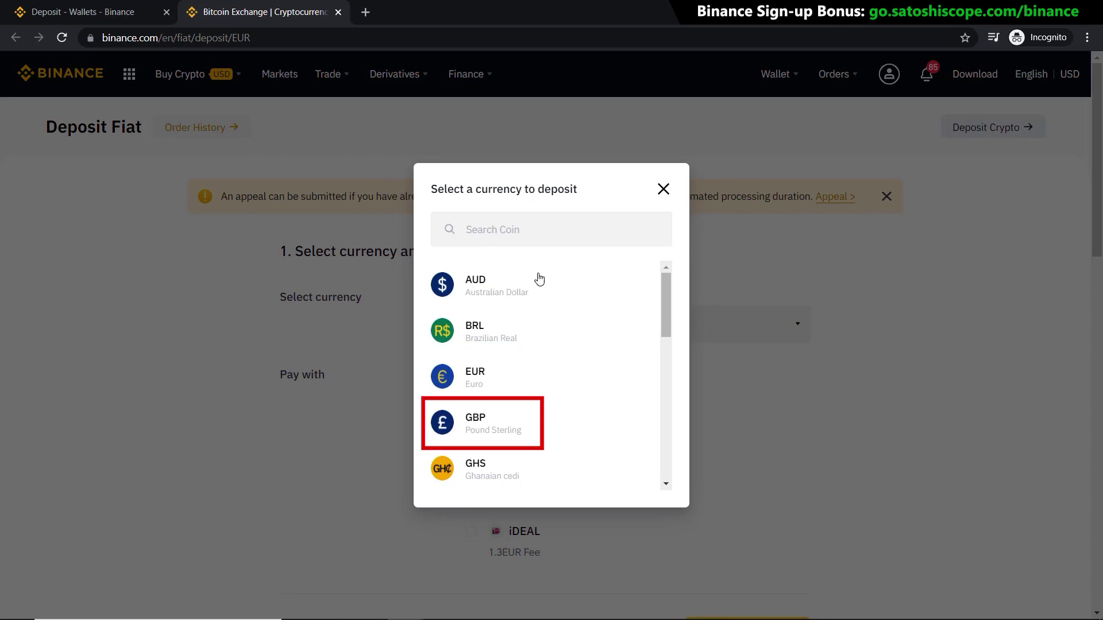
click(530, 225)
text(usd)
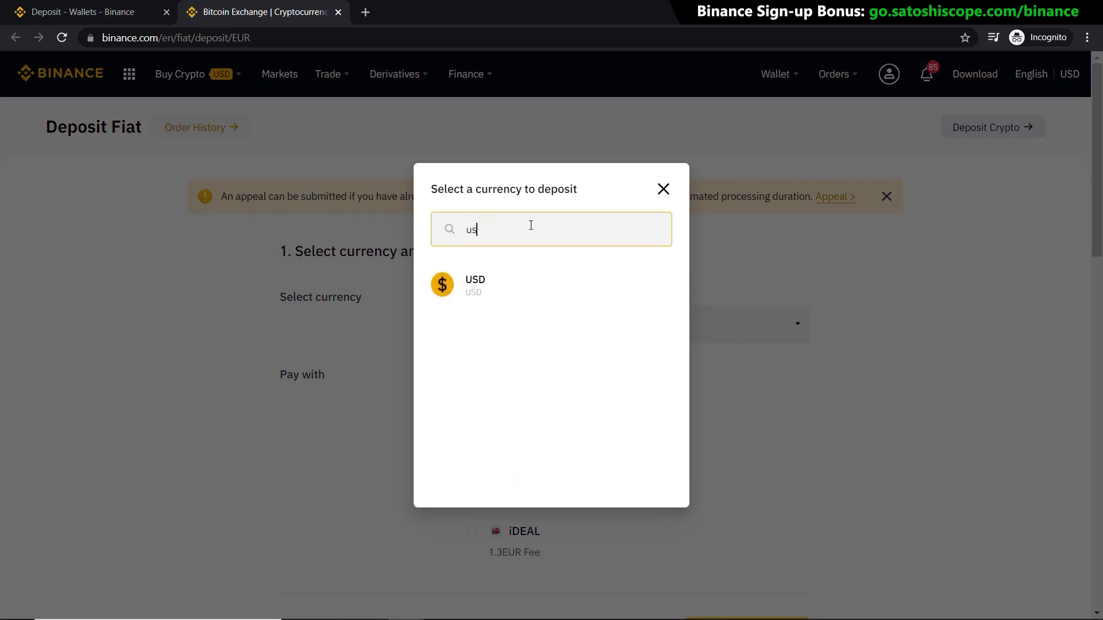
click(477, 280)
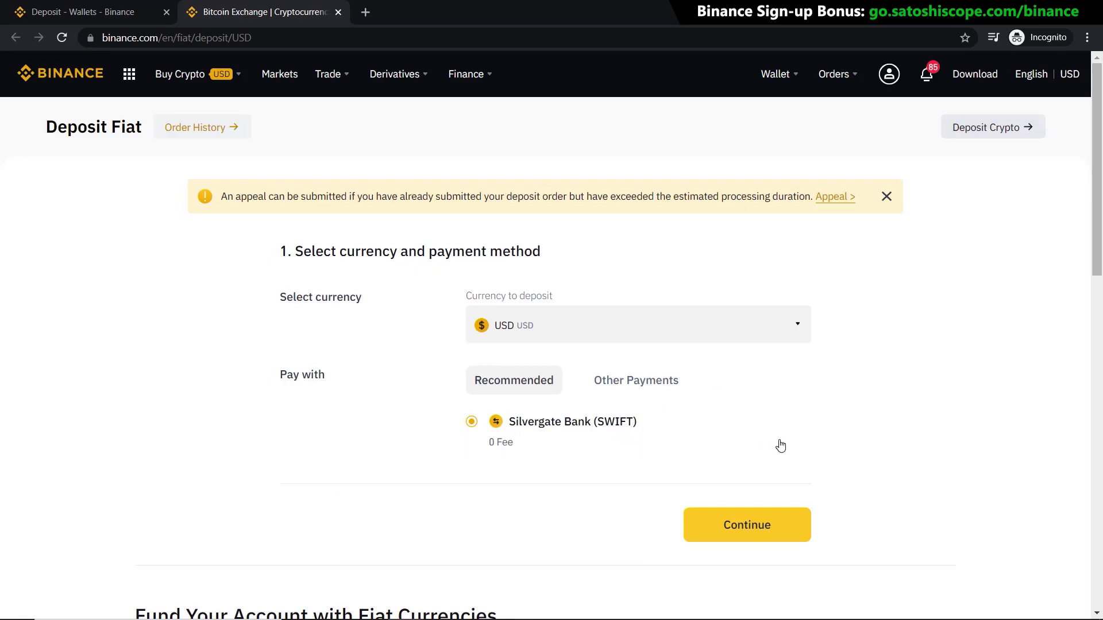
Step: Continue the USD bank deposit into Personal Verification and show the residential country choices
click(767, 530)
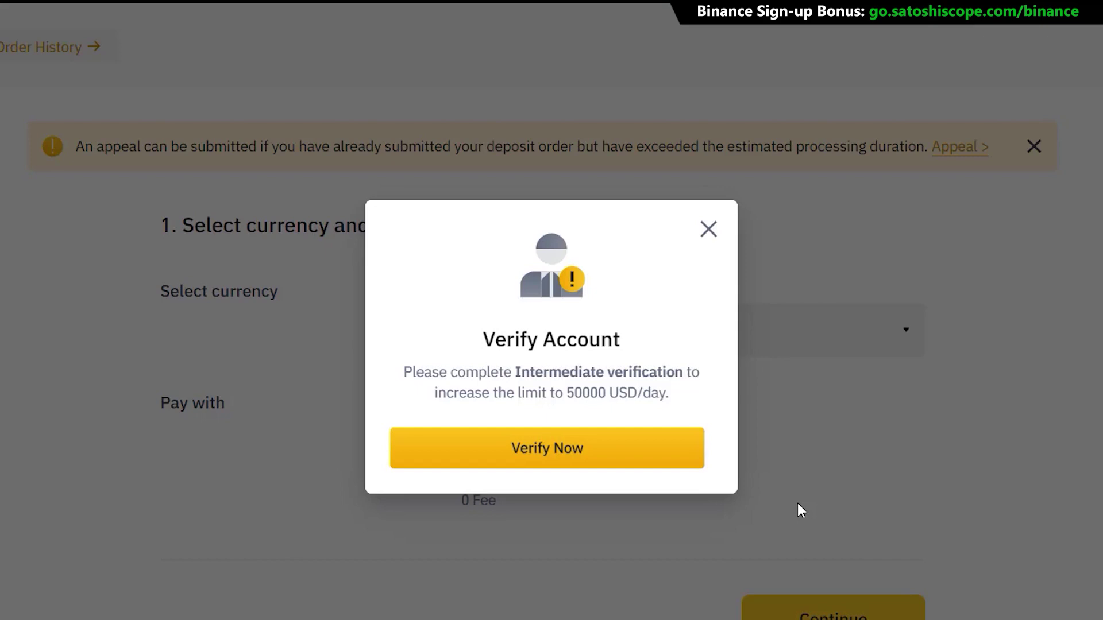
click(601, 459)
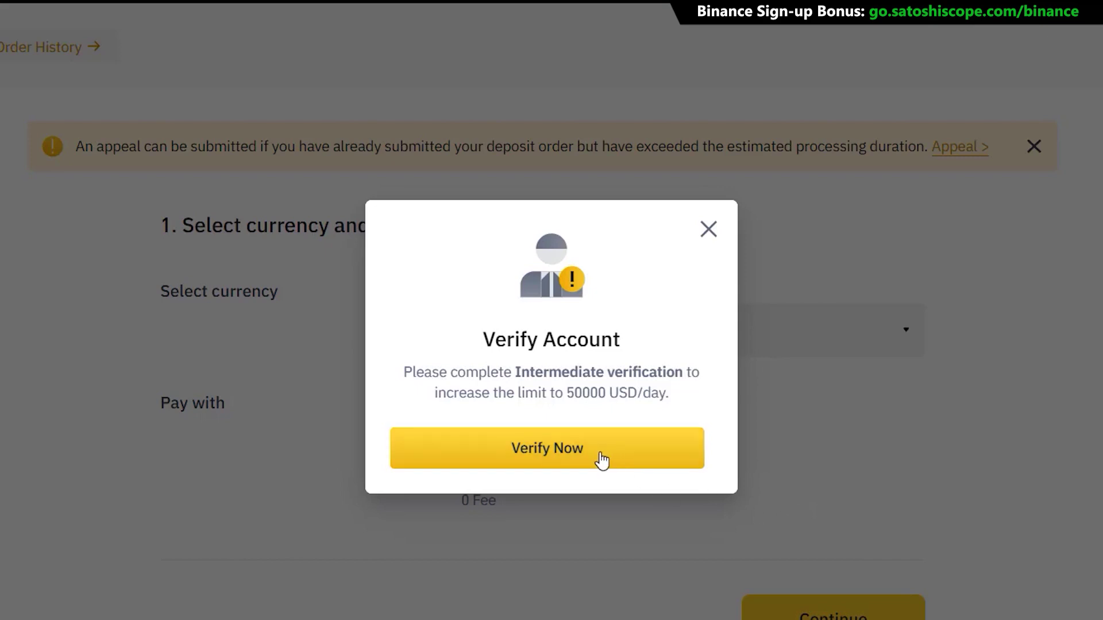
click(886, 174)
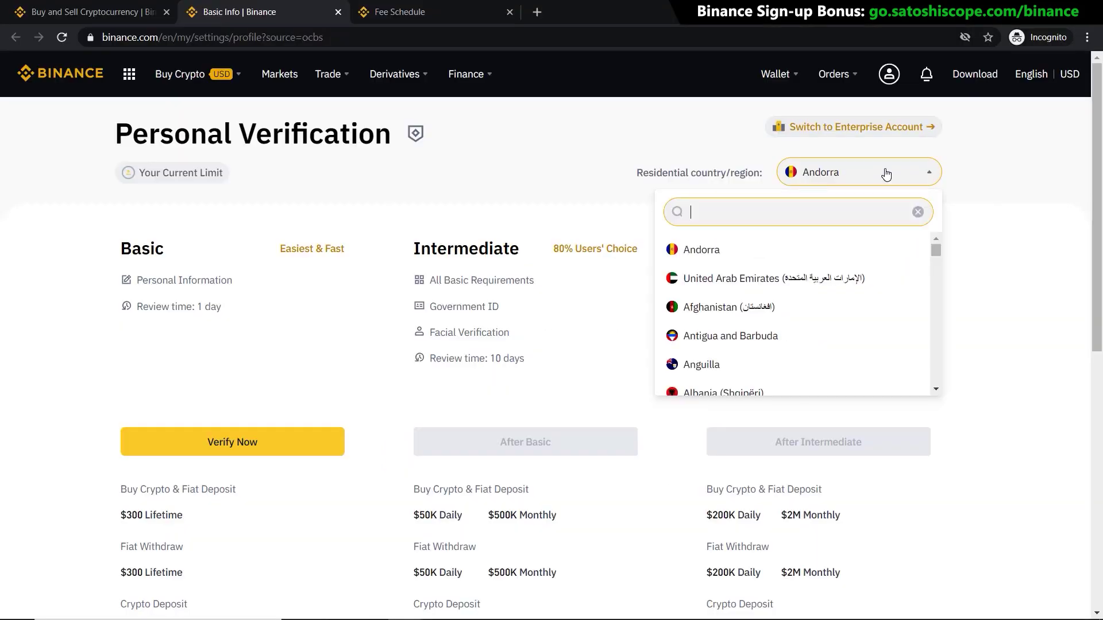
Step: Choose Thailand as residential country, complete Basic verification and dismiss the Account Verified message
text(th)
click(712, 249)
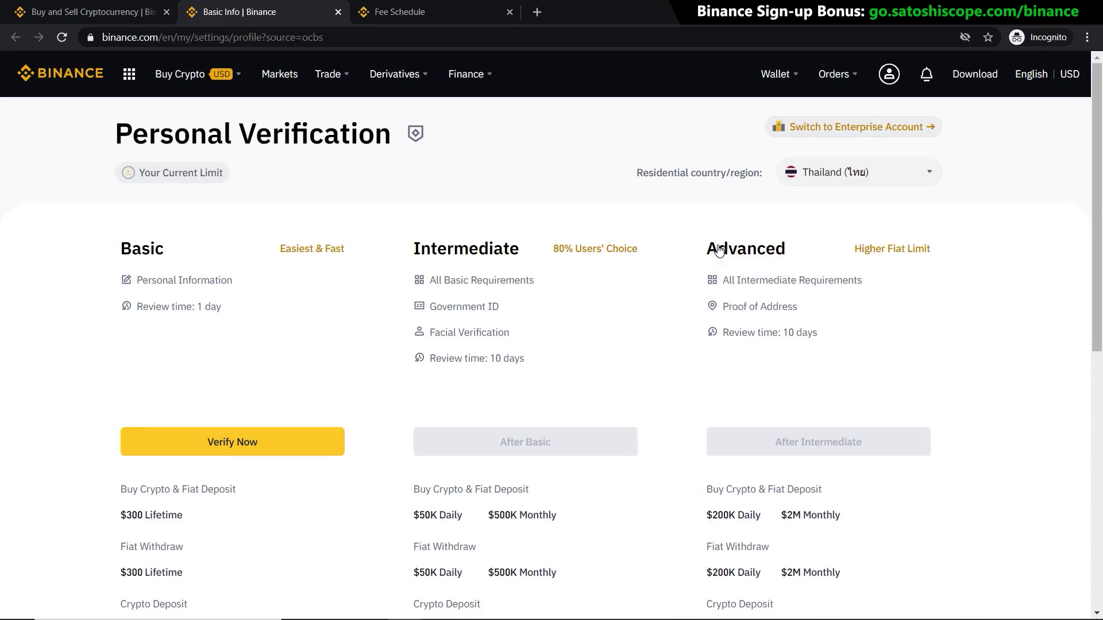
click(243, 447)
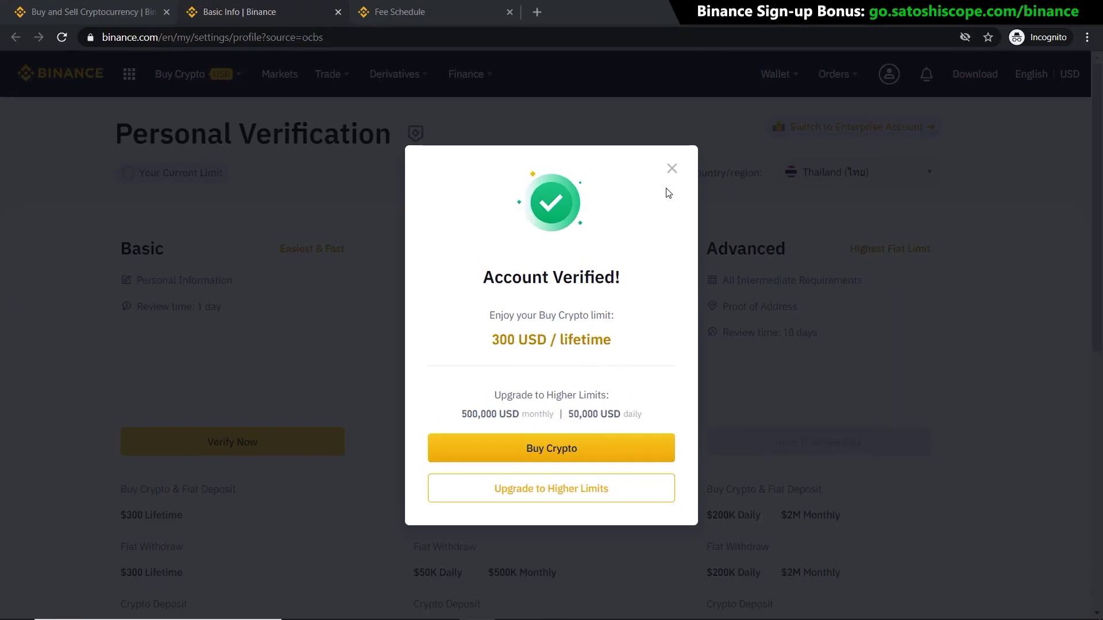
click(670, 171)
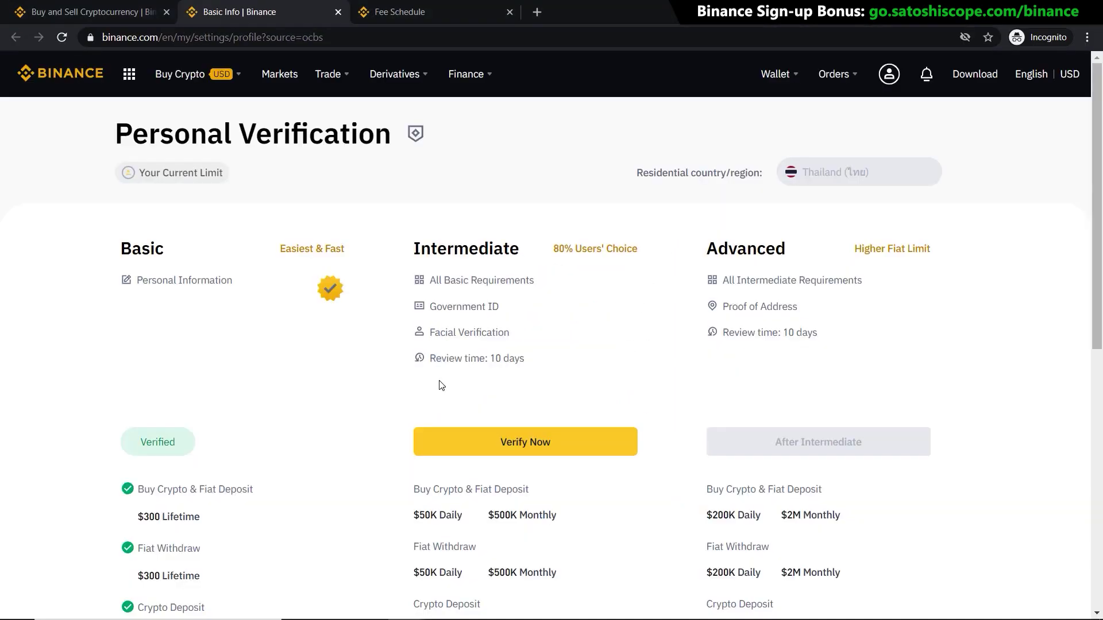
scroll(343, 423, down, 1)
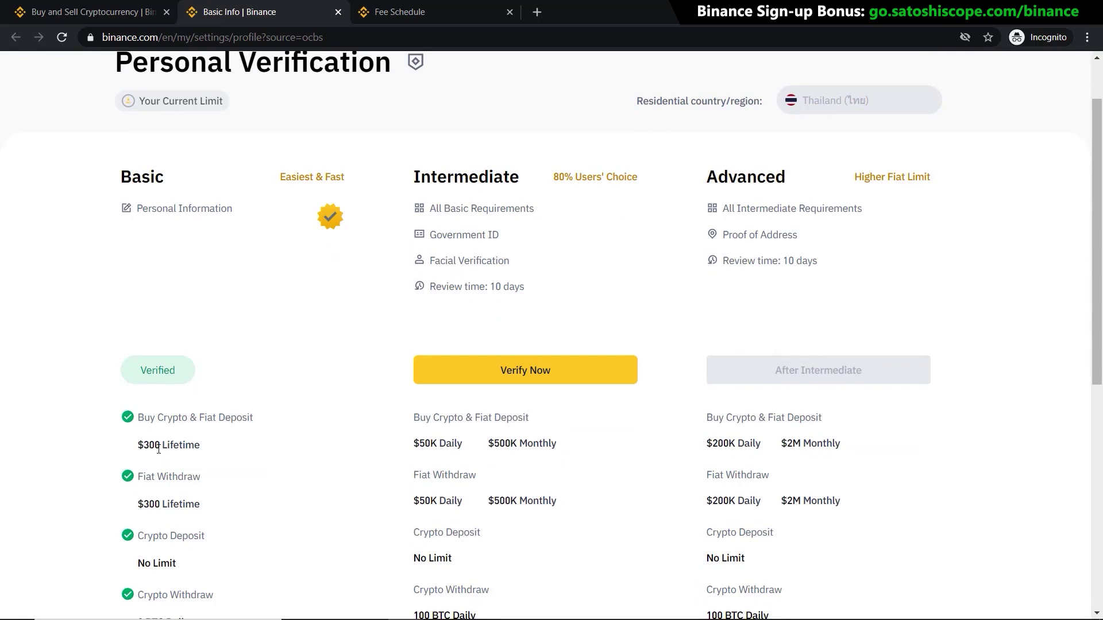
Step: Begin Intermediate verification, pick the ID document type, and continue through the upload and selfie steps
click(563, 374)
click(501, 363)
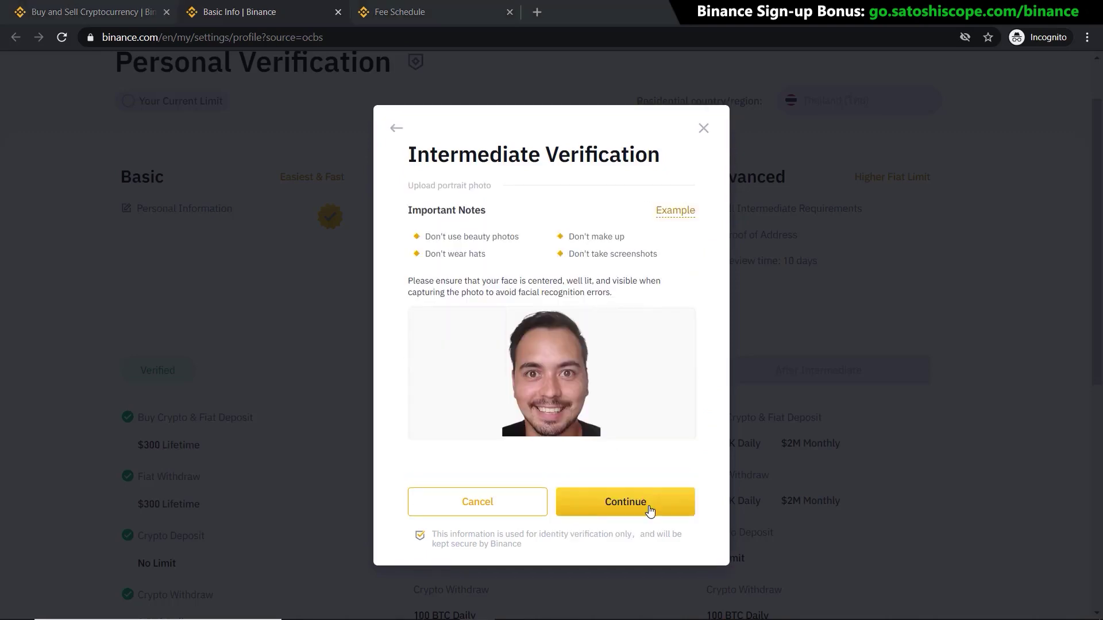
click(645, 507)
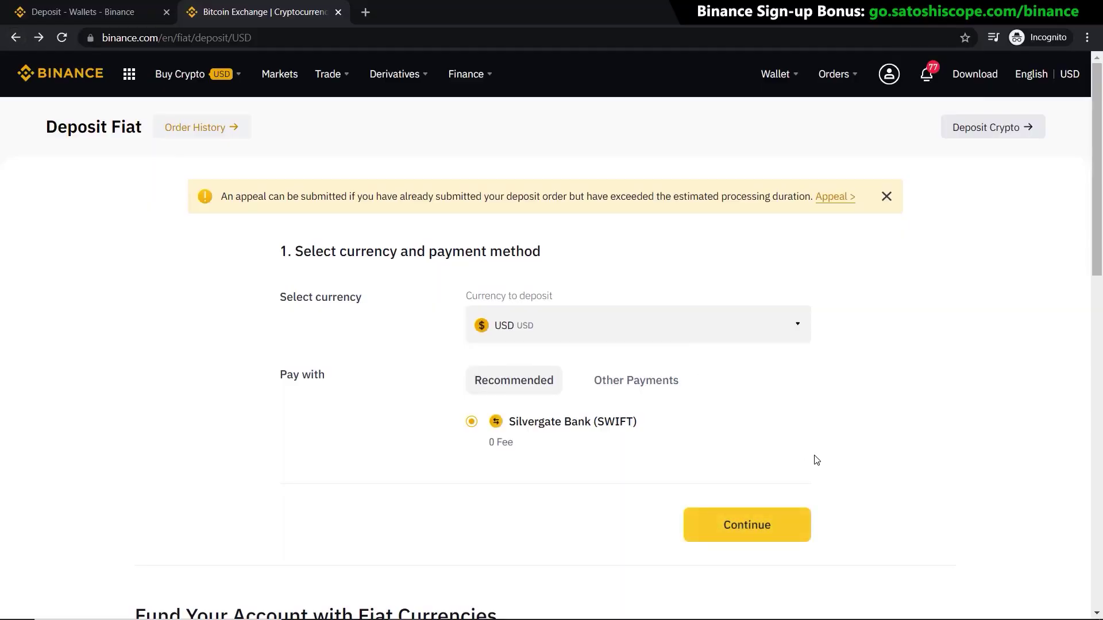
Step: Enter a 1000 USD deposit amount, yielding 1,000.00 BUSD, and proceed to the Important Notes
click(770, 534)
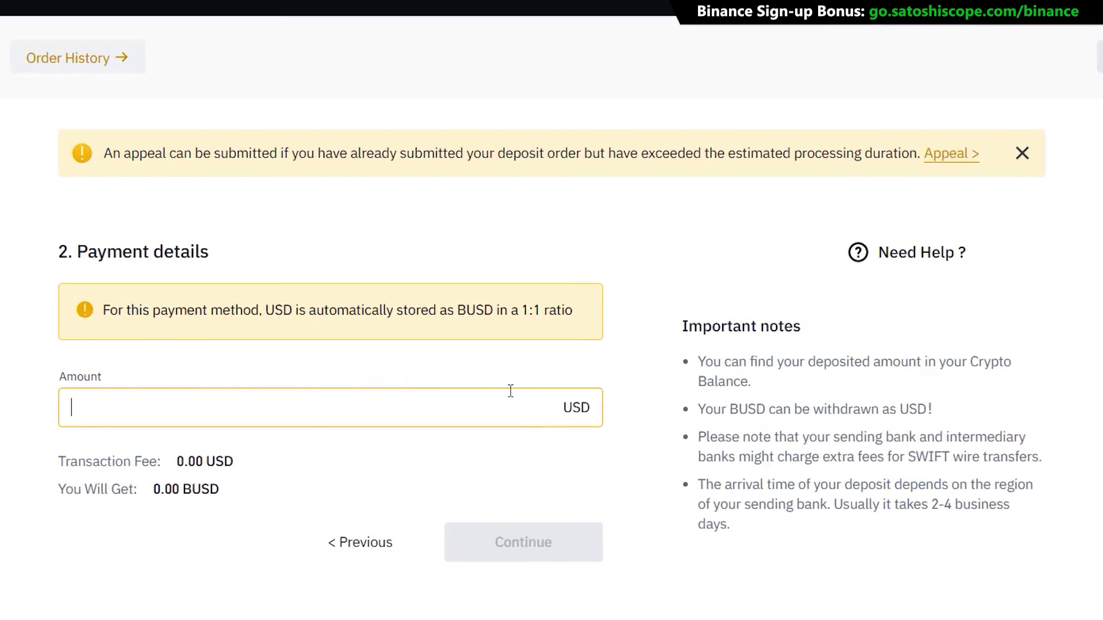
text(1000)
click(511, 563)
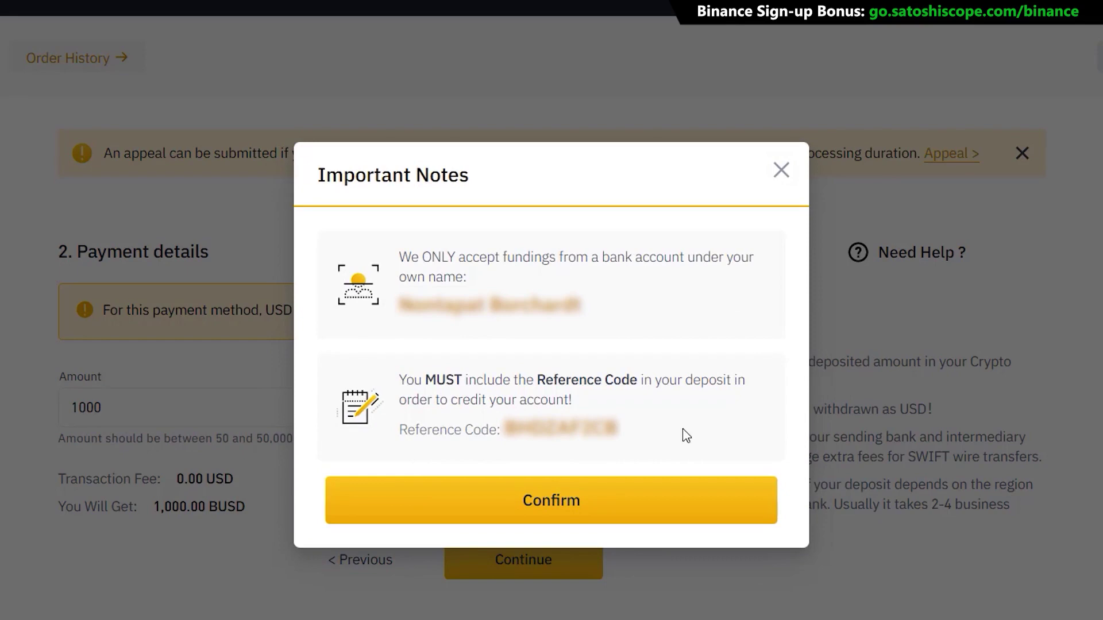
Step: Confirm the notes to display the Silvergate Bank SWIFT payment details and reference code
click(630, 508)
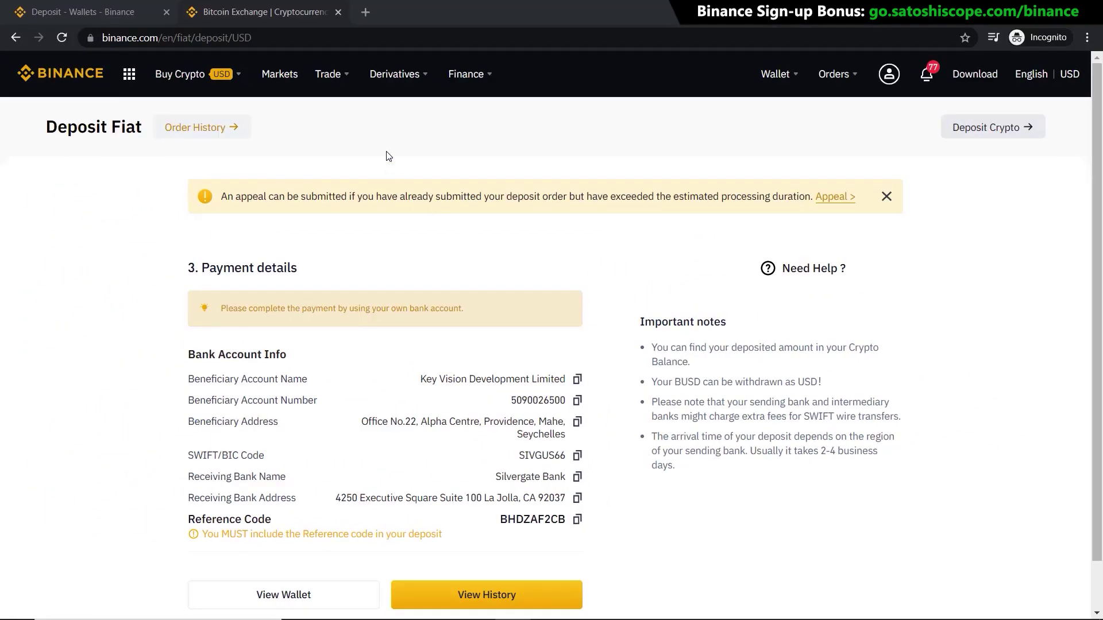
mouse_move(336, 80)
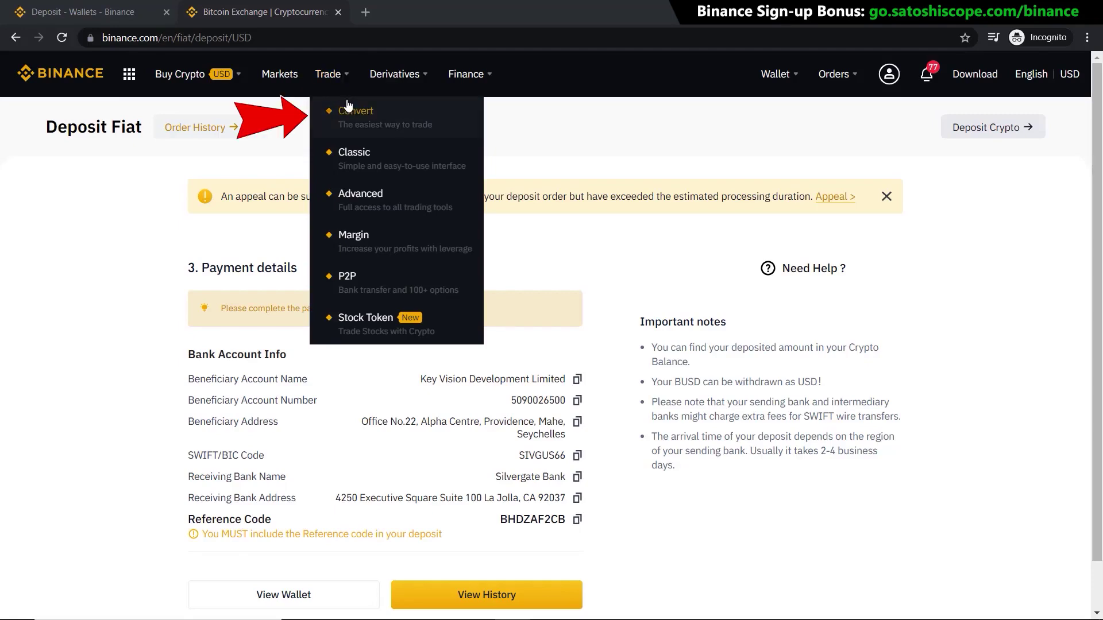
Step: Open the advanced spot trading page and drag the quick buy/sell BTC panel off the chart
click(396, 207)
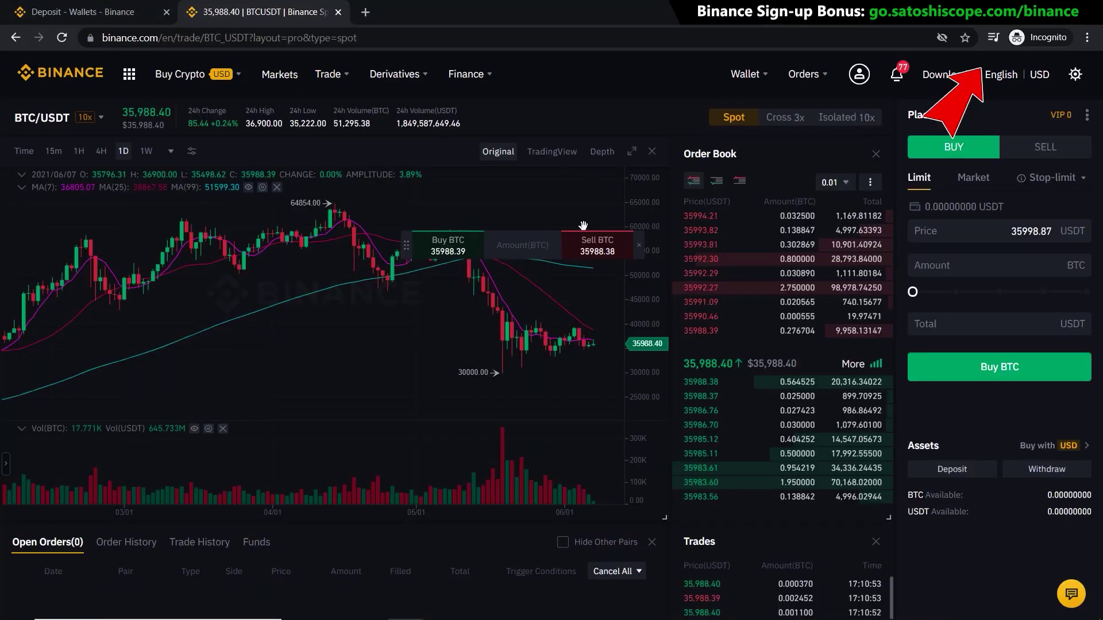
drag(426, 445, 405, 535)
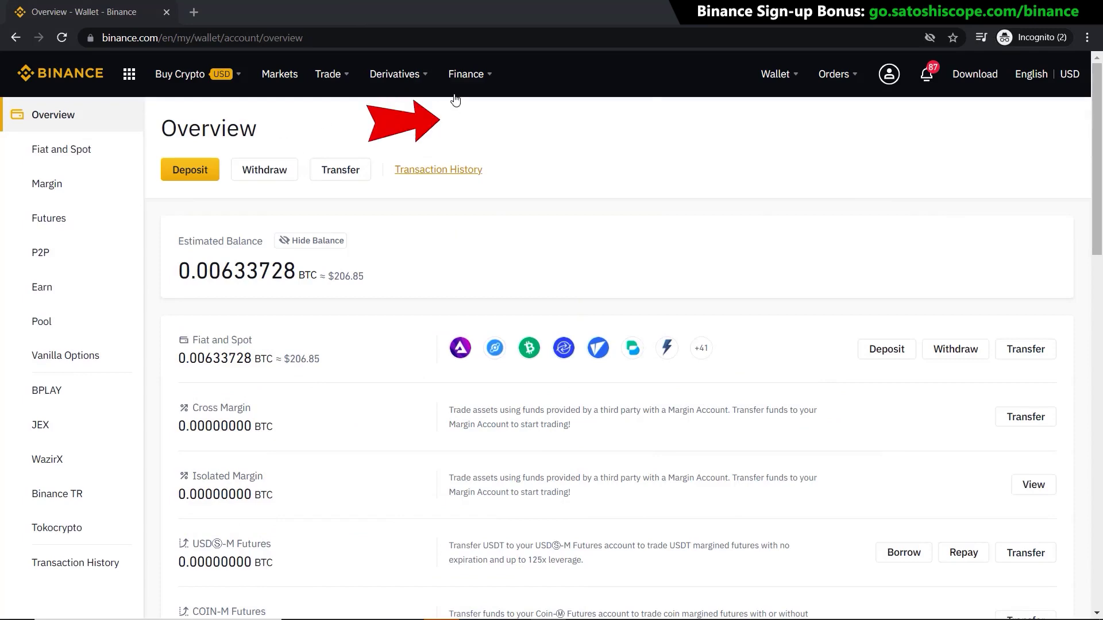
Step: Go to Binance Earn under Finance and browse guaranteed products like the 8.72% BNB Vault
mouse_move(460, 86)
click(471, 111)
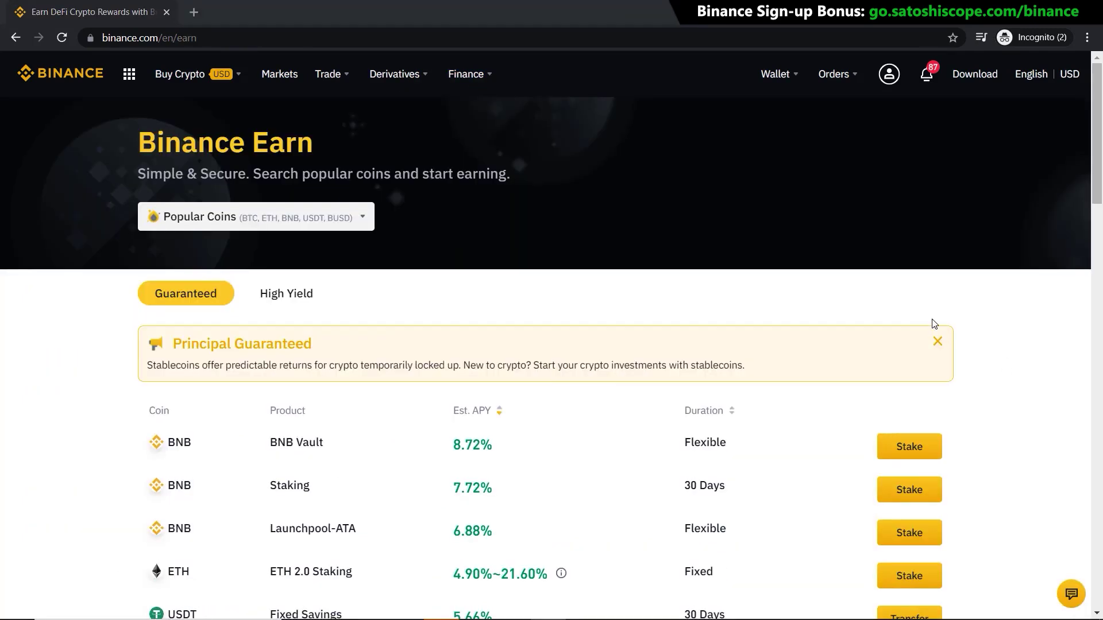
scroll(1005, 348, down, 3)
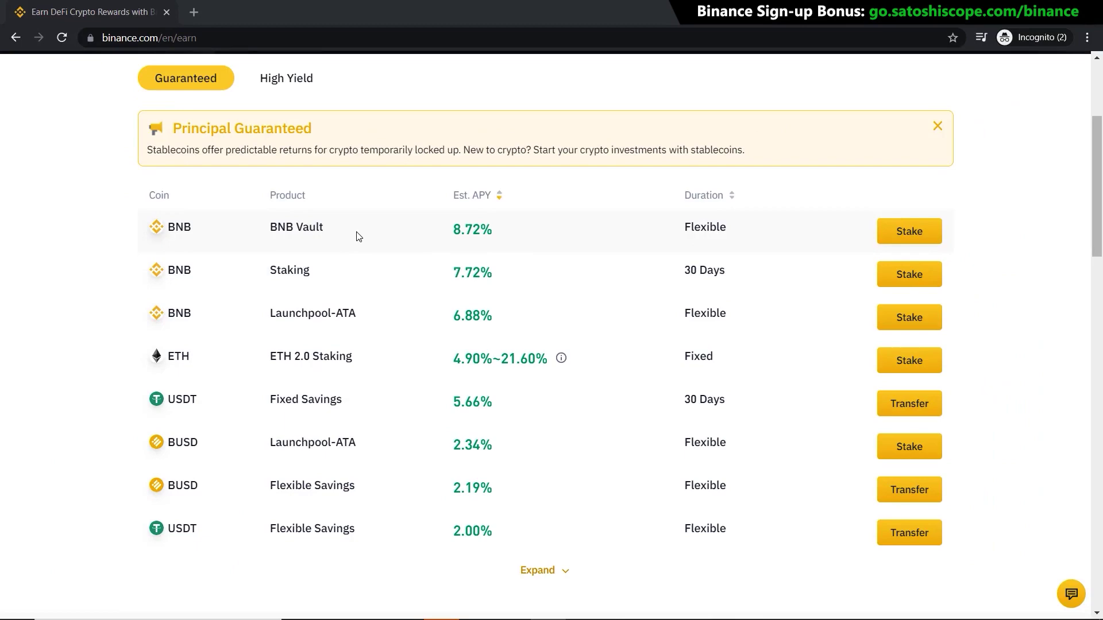
scroll(356, 236, up, 1)
scroll(807, 336, down, 7)
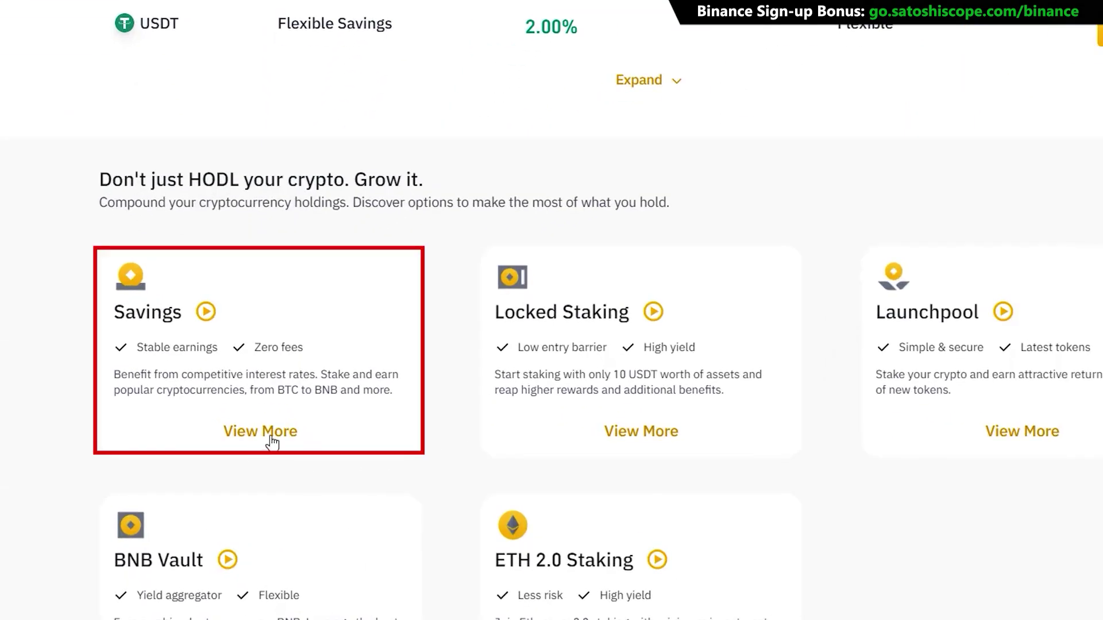
Step: Open the full Flexible Savings list, showing BUSD at a 2.19% 7-Day APY
click(273, 438)
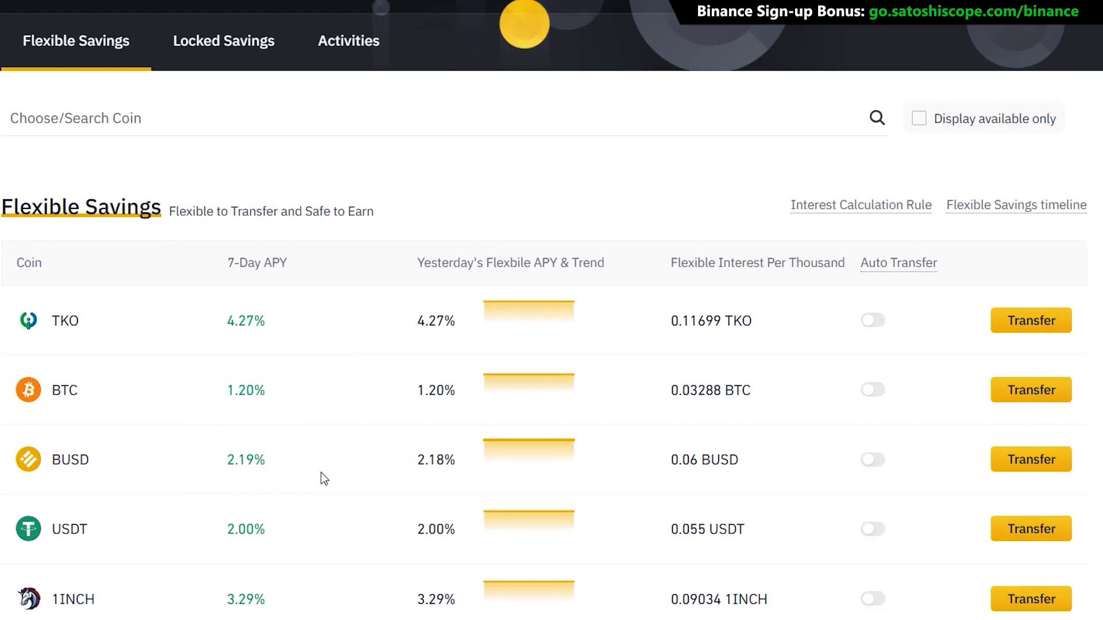
Step: In Locked Savings, switch the BUSD term through 14, 30 and 90 days, reaching 6.00%
scroll(321, 474, down, 3)
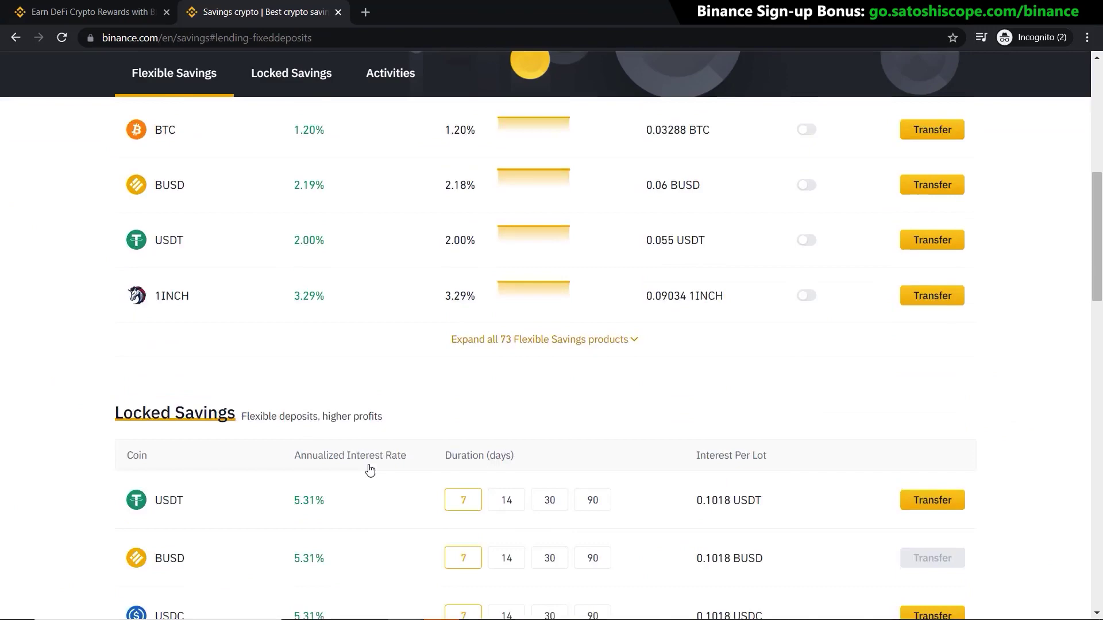
scroll(370, 470, down, 5)
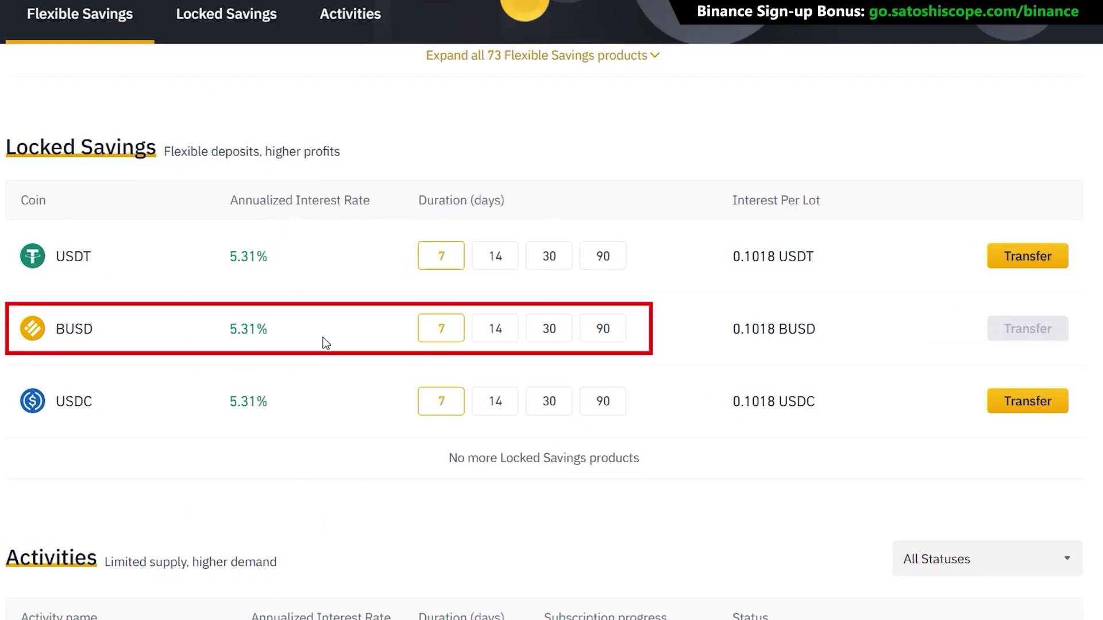
click(495, 335)
click(547, 338)
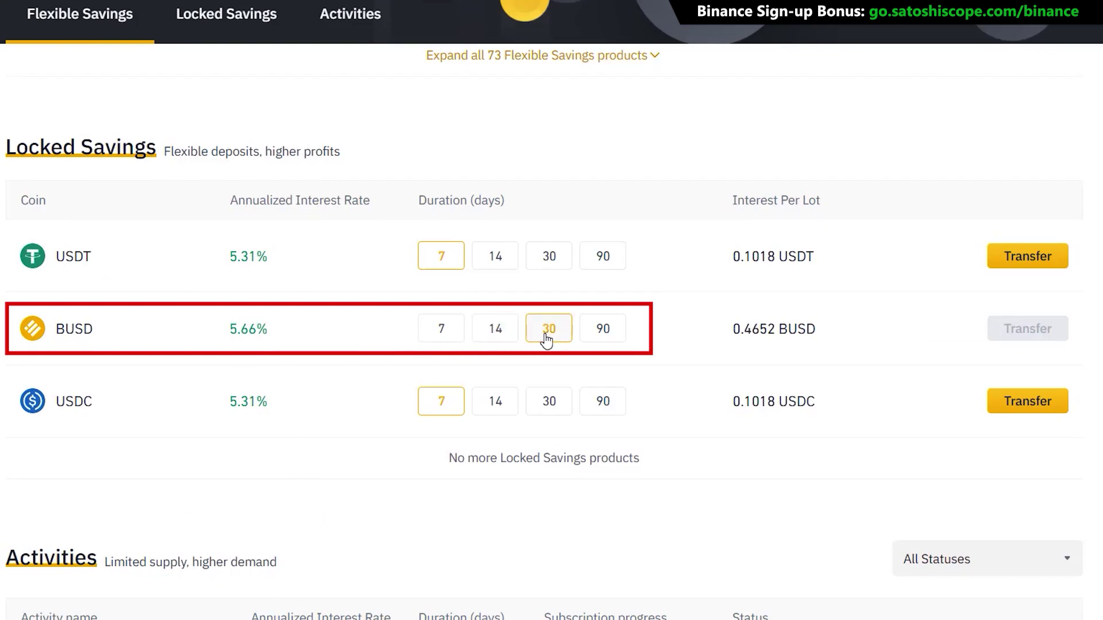
click(592, 335)
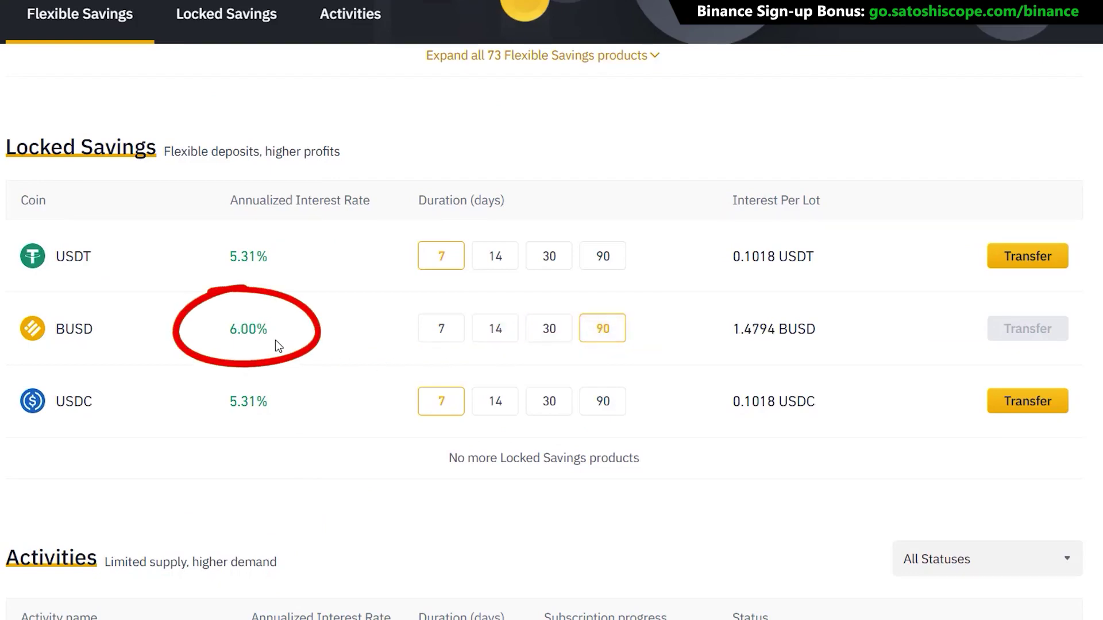